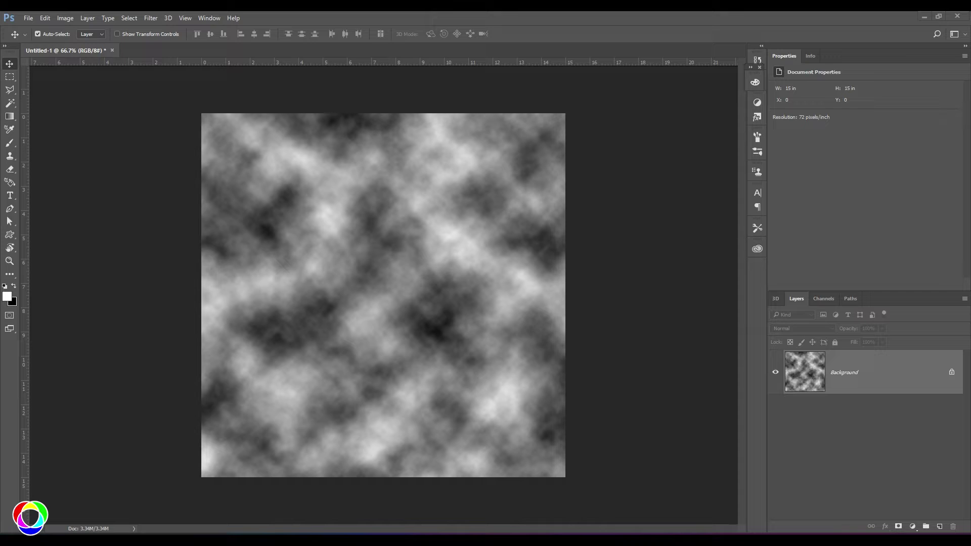
# Re-render Difference Clouds on the canvas and set the background colour to red
pyautogui.click(160, 18)
pyautogui.click(323, 218)
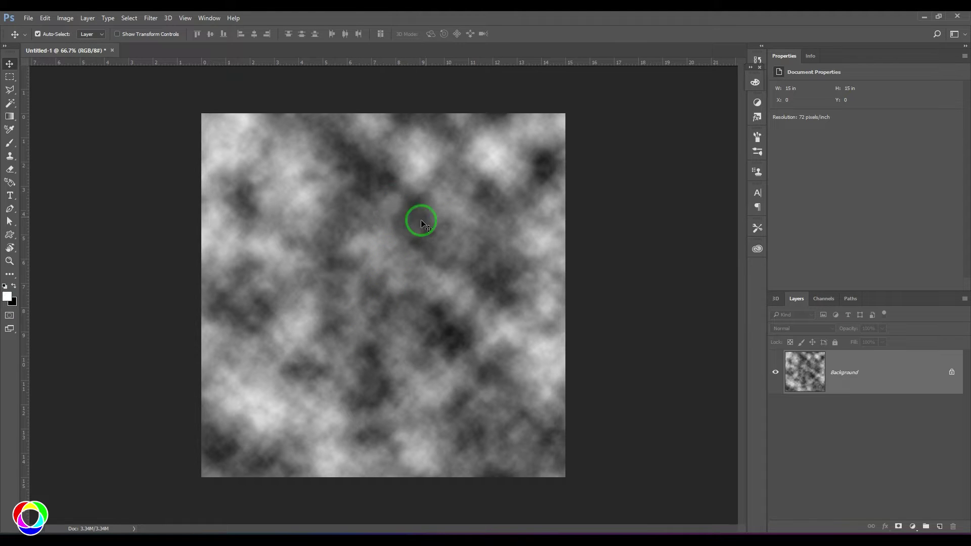
pyautogui.click(12, 301)
pyautogui.moveTo(772, 89); pyautogui.dragTo(784, 82)
pyautogui.click(860, 78)
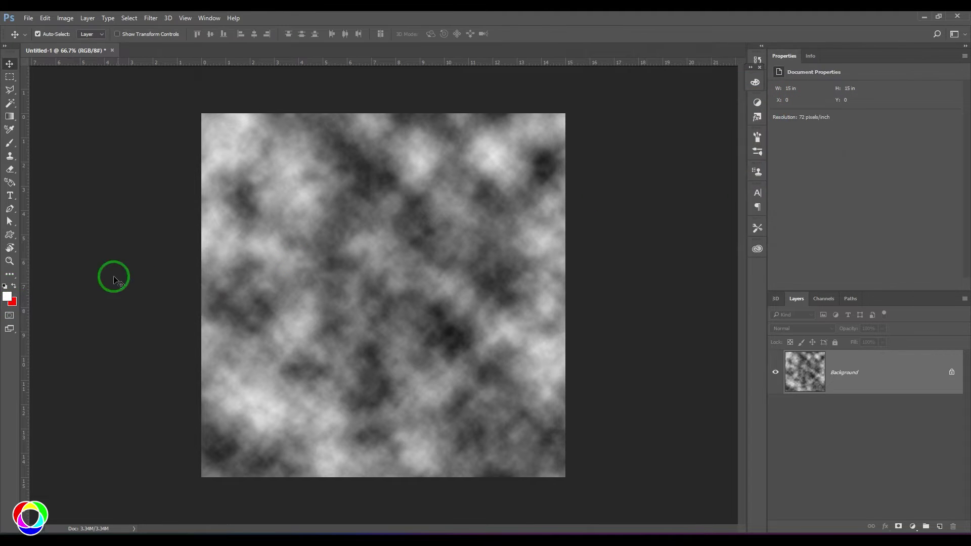
# Set the foreground colour to yellow and switch to the Move tool
pyautogui.click(8, 296)
pyautogui.click(785, 199)
pyautogui.click(773, 90)
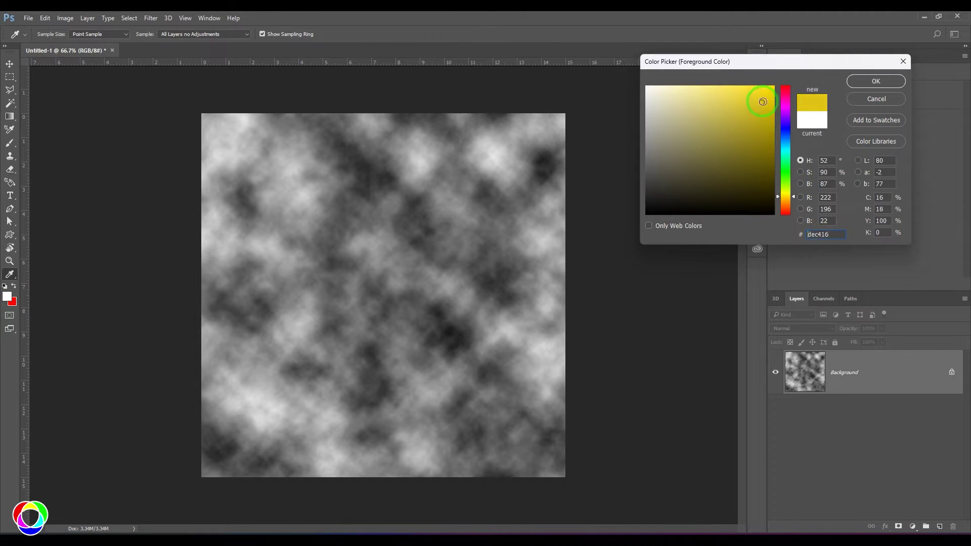
pyautogui.click(871, 82)
pyautogui.press('v')
# Preview yellow-and-red Clouds, then undo back to the grayscale texture
pyautogui.click(150, 18)
pyautogui.moveTo(213, 177)
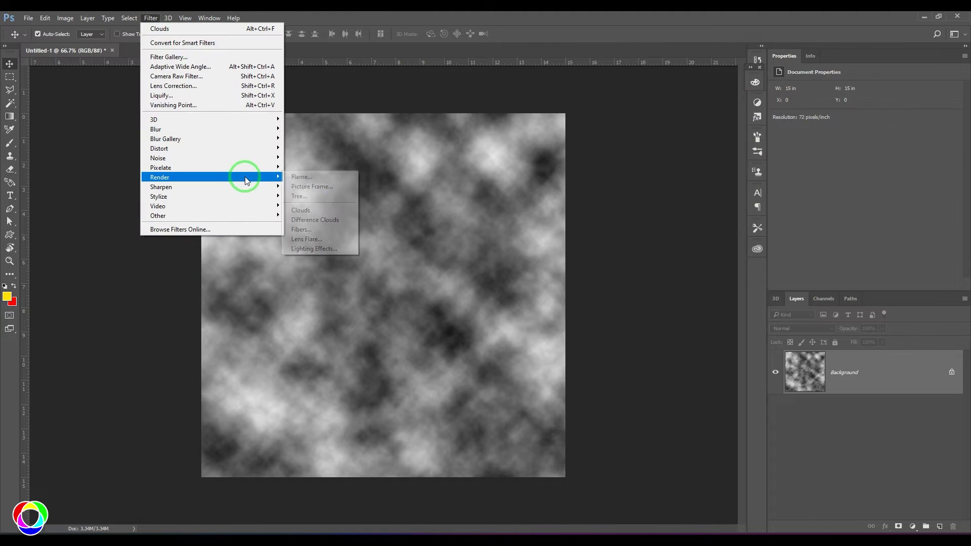
pyautogui.click(318, 211)
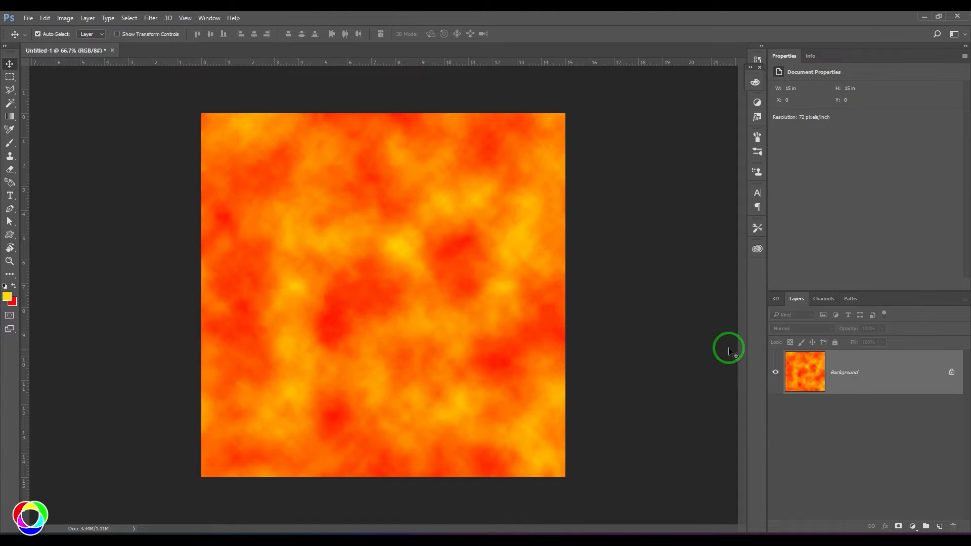
pyautogui.hotkey('ctrl', 'z')
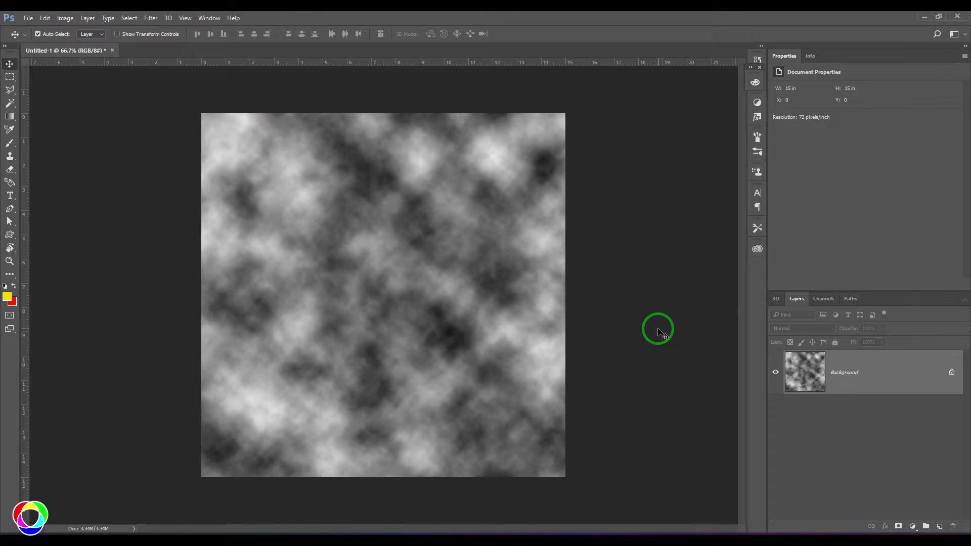
# Open Curves, move the dialog off the image and raise the curve's dark endpoint
pyautogui.click(65, 18)
pyautogui.moveTo(80, 44)
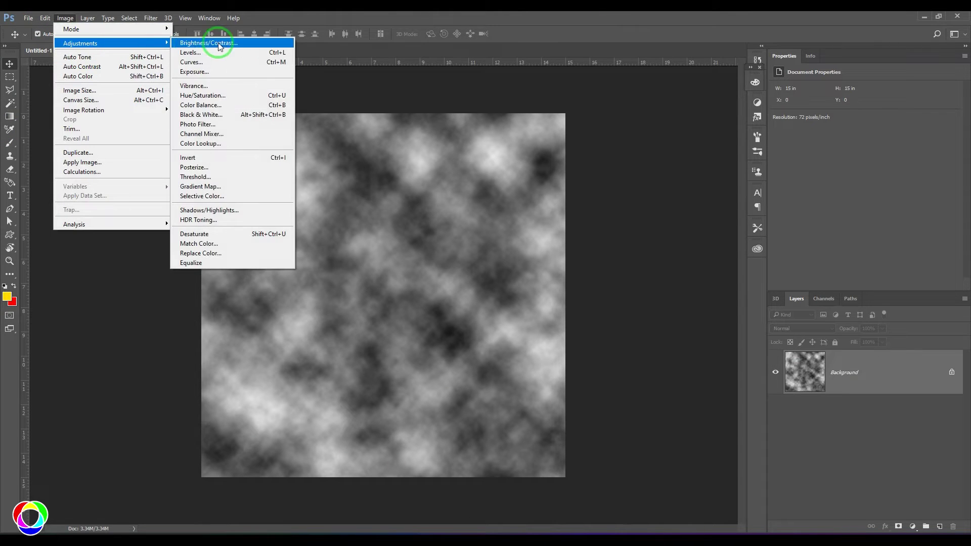
pyautogui.click(221, 62)
pyautogui.moveTo(733, 92); pyautogui.dragTo(557, 156)
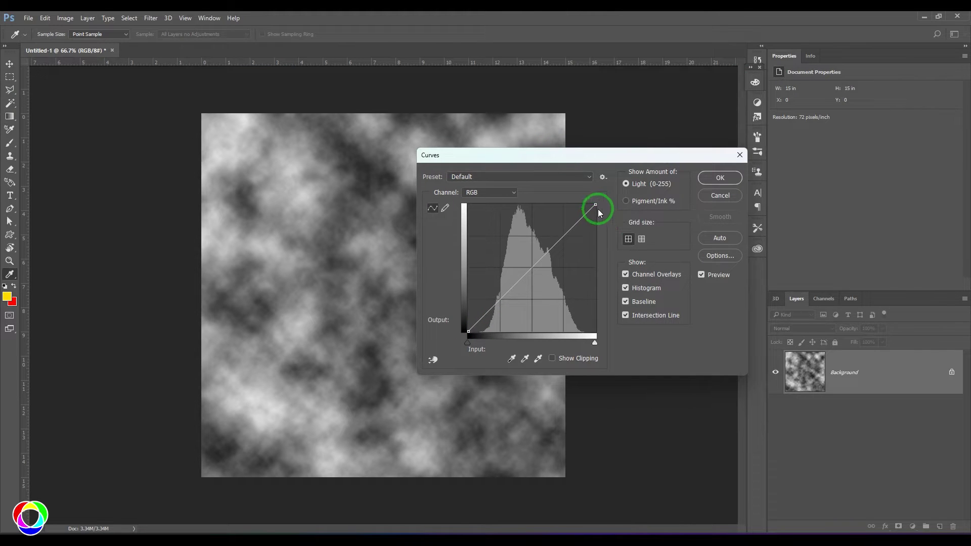
pyautogui.click(469, 331)
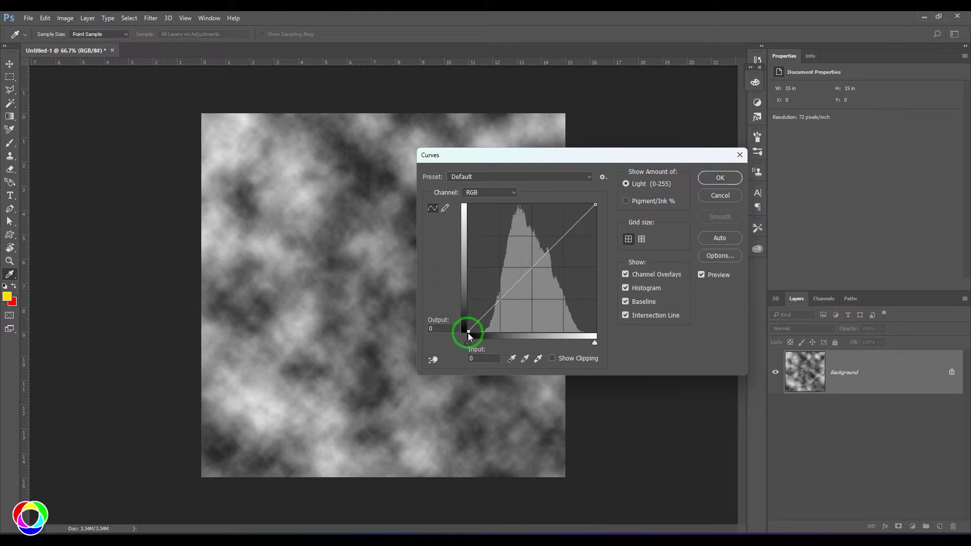
pyautogui.moveTo(469, 332); pyautogui.dragTo(384, 219)
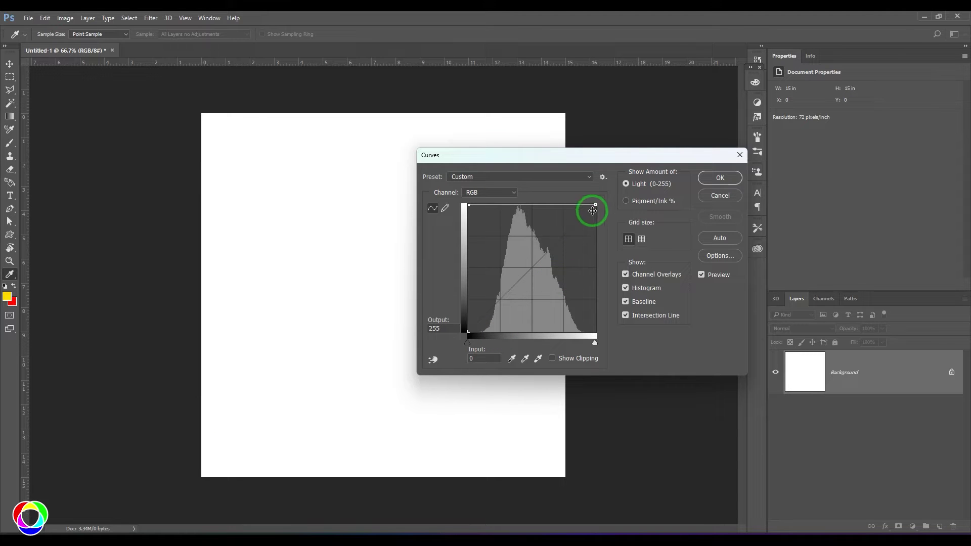
# Test inverted and blacked-out curves, then return the curve to a straight diagonal
pyautogui.moveTo(595, 205); pyautogui.dragTo(609, 342)
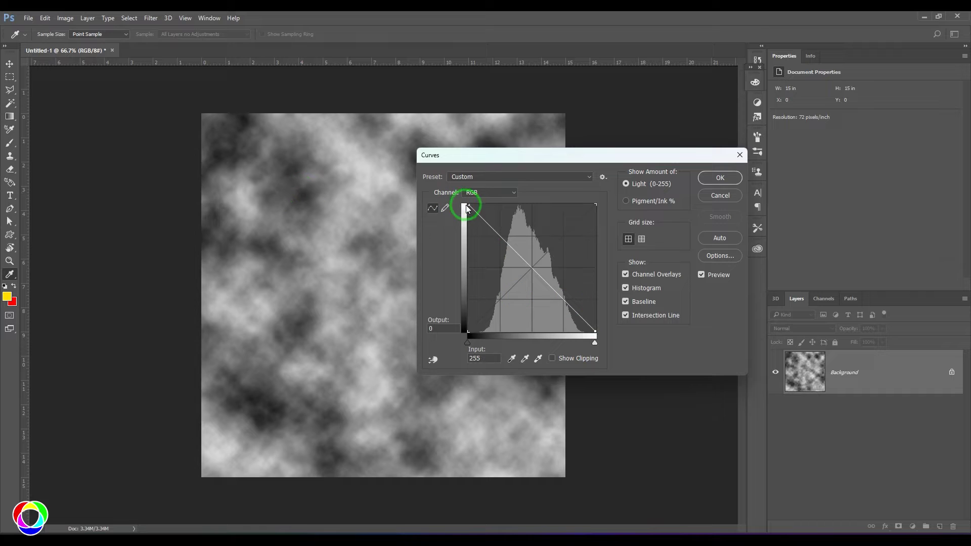
pyautogui.moveTo(467, 206); pyautogui.dragTo(464, 332)
pyautogui.moveTo(594, 331); pyautogui.dragTo(595, 204)
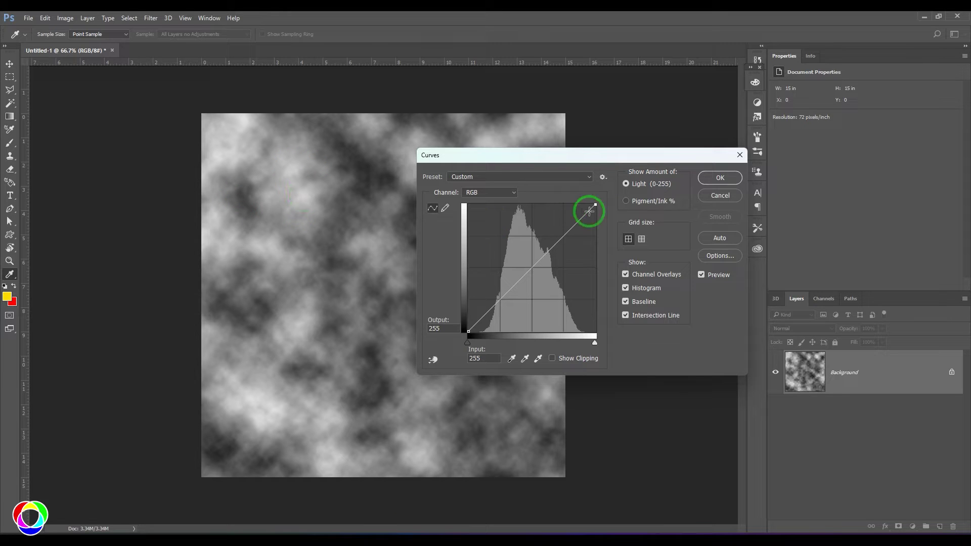
pyautogui.moveTo(595, 205); pyautogui.dragTo(595, 333)
pyautogui.moveTo(468, 332); pyautogui.dragTo(467, 206)
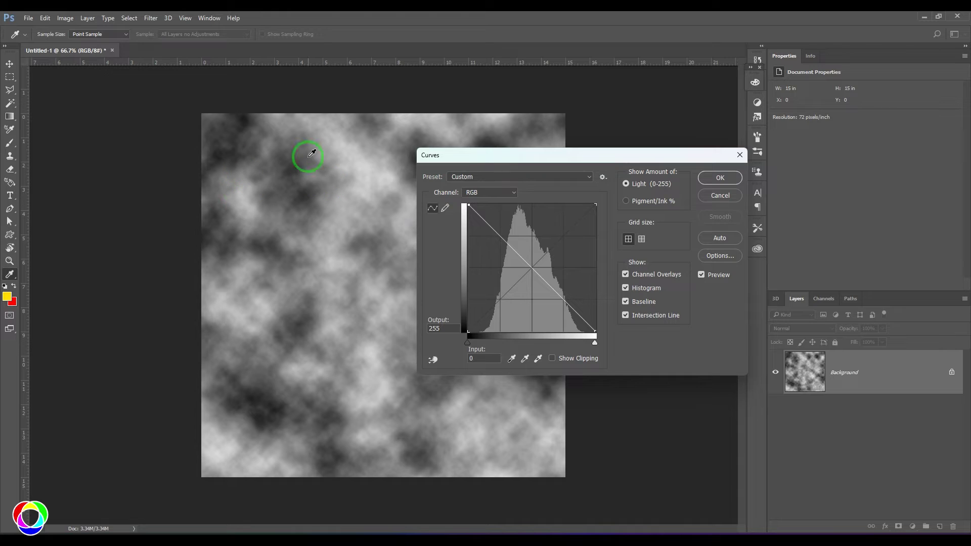
pyautogui.moveTo(468, 205); pyautogui.dragTo(416, 345)
pyautogui.moveTo(595, 332); pyautogui.dragTo(594, 205)
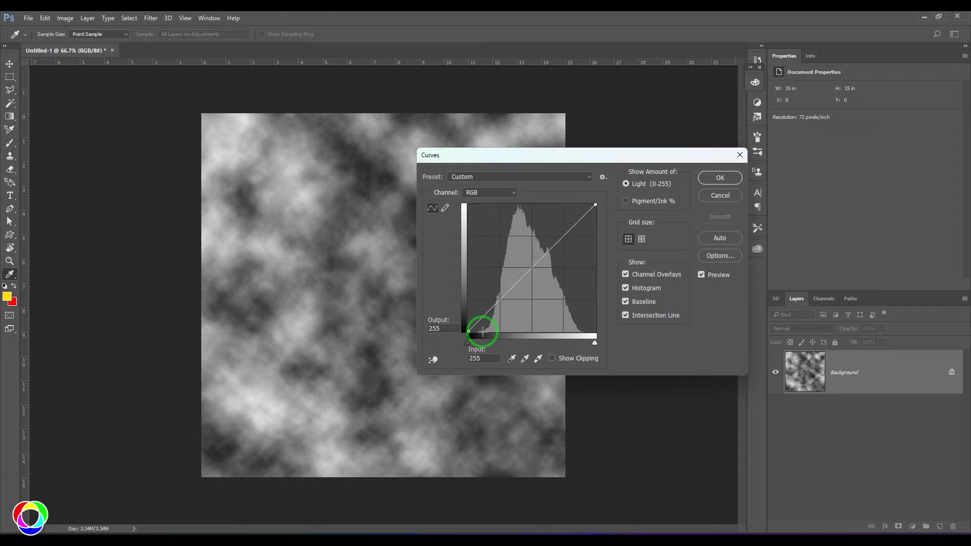
# Try high-contrast and wavy curve shapes on the clouds, then remove the lower point
pyautogui.moveTo(548, 253); pyautogui.dragTo(537, 232)
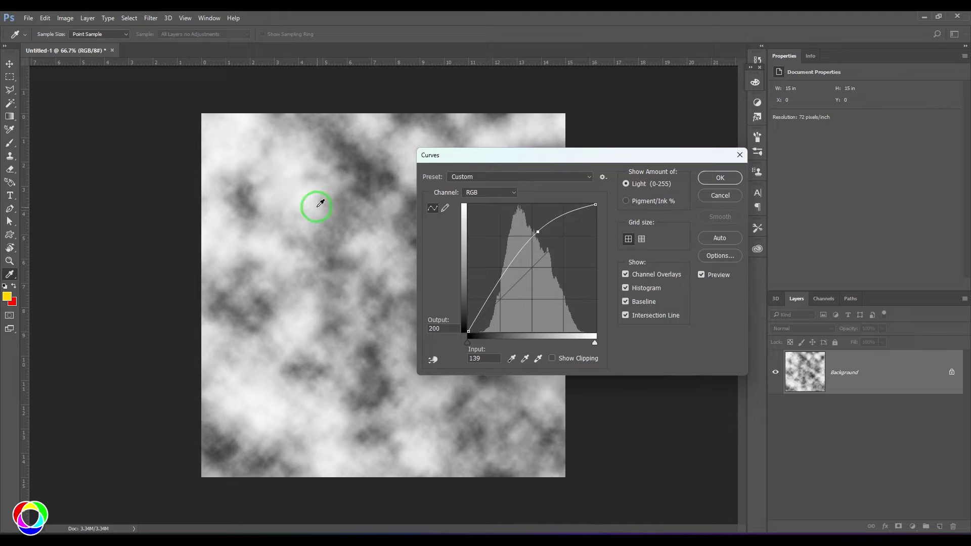
pyautogui.click(504, 316)
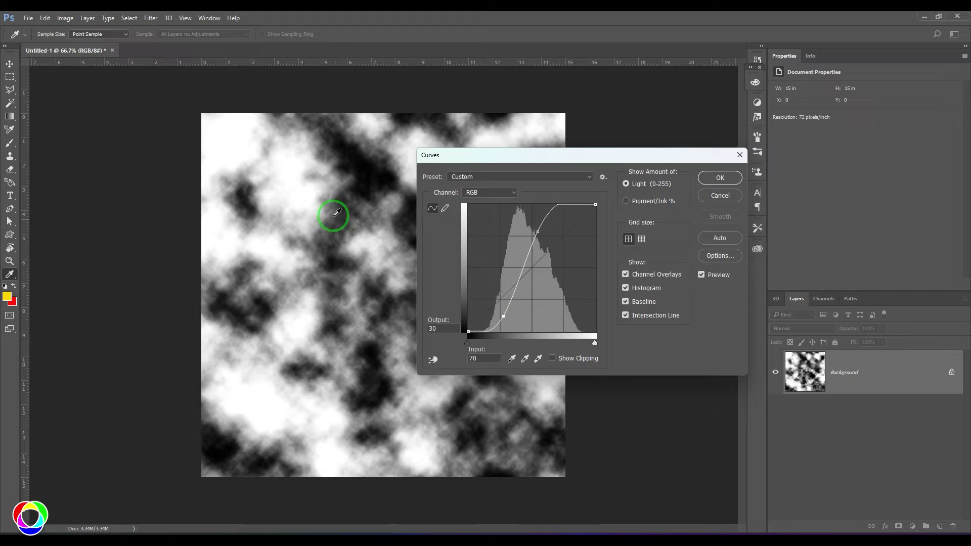
pyautogui.moveTo(538, 231)
pyautogui.mouseDown()
pyautogui.moveTo(554, 206)
pyautogui.moveTo(548, 251)
pyautogui.mouseUp()
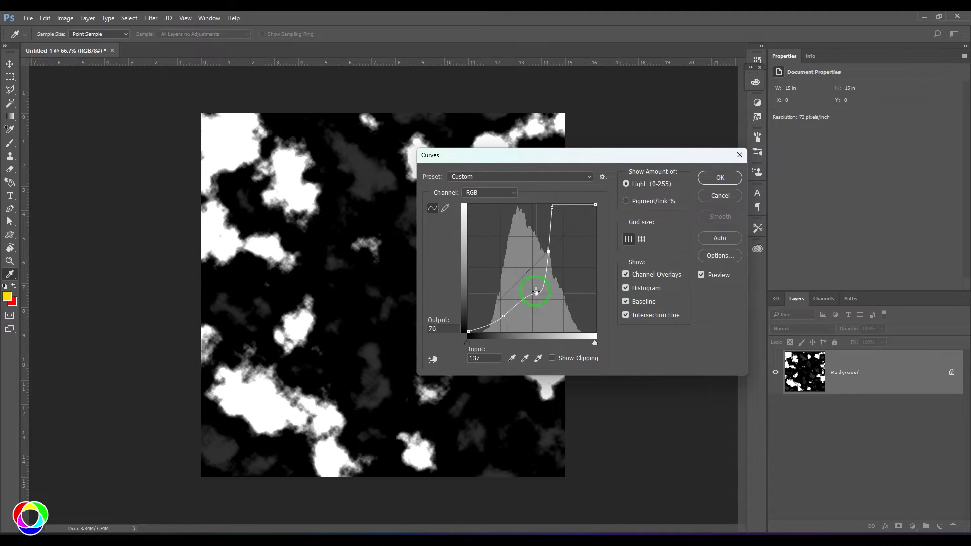
pyautogui.moveTo(535, 291)
pyautogui.mouseDown()
pyautogui.moveTo(506, 287)
pyautogui.moveTo(545, 279)
pyautogui.mouseUp()
pyautogui.click(537, 307)
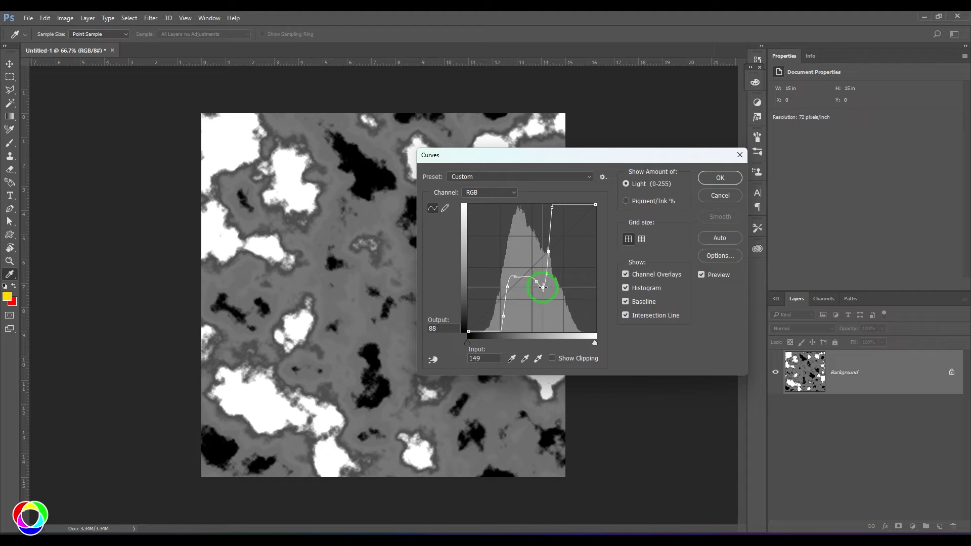
pyautogui.moveTo(503, 315); pyautogui.dragTo(480, 338)
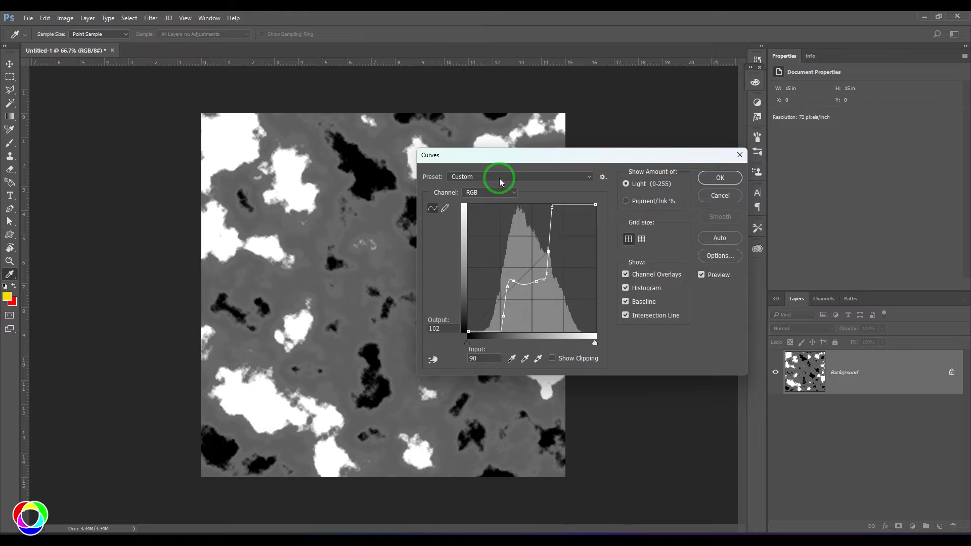
# Reset the curve from the Preset list and shape a soft brightening curve
pyautogui.click(496, 180)
pyautogui.click(519, 282)
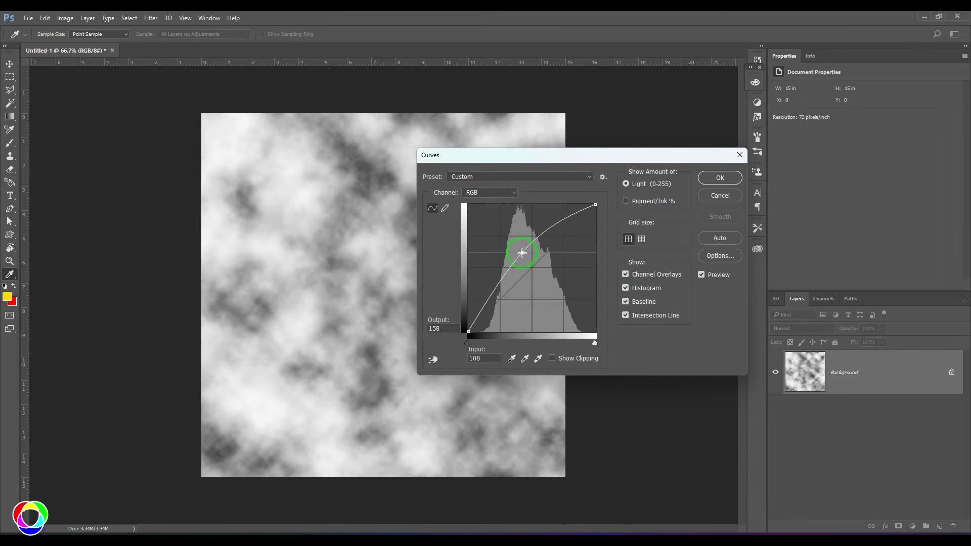
pyautogui.moveTo(519, 282); pyautogui.dragTo(537, 233)
pyautogui.moveTo(489, 287); pyautogui.dragTo(487, 259)
pyautogui.moveTo(537, 234)
pyautogui.mouseDown()
pyautogui.moveTo(538, 262)
pyautogui.moveTo(556, 230)
pyautogui.mouseUp()
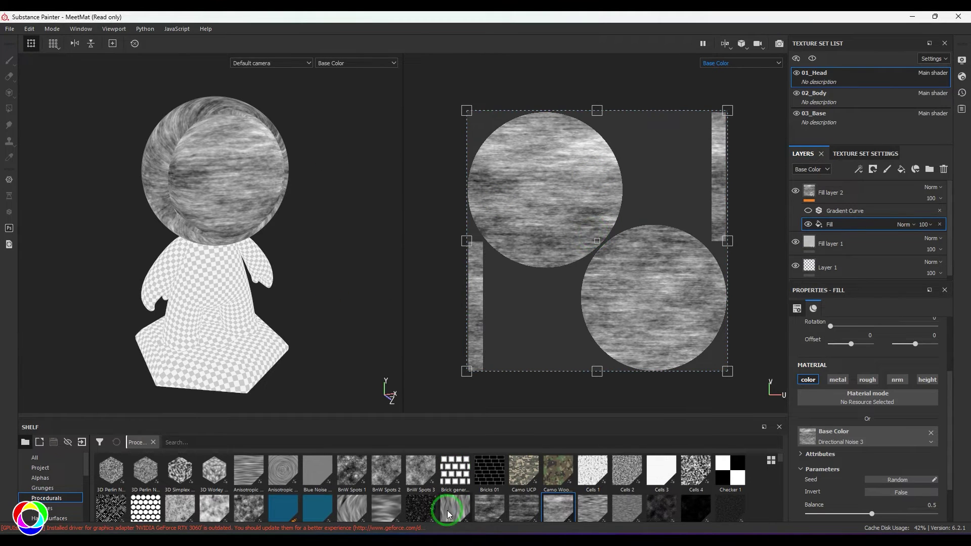
# Delete Fill layer 2, Fill layer 1 and Layer 1 from the head
pyautogui.click(873, 191)
pyautogui.click(944, 169)
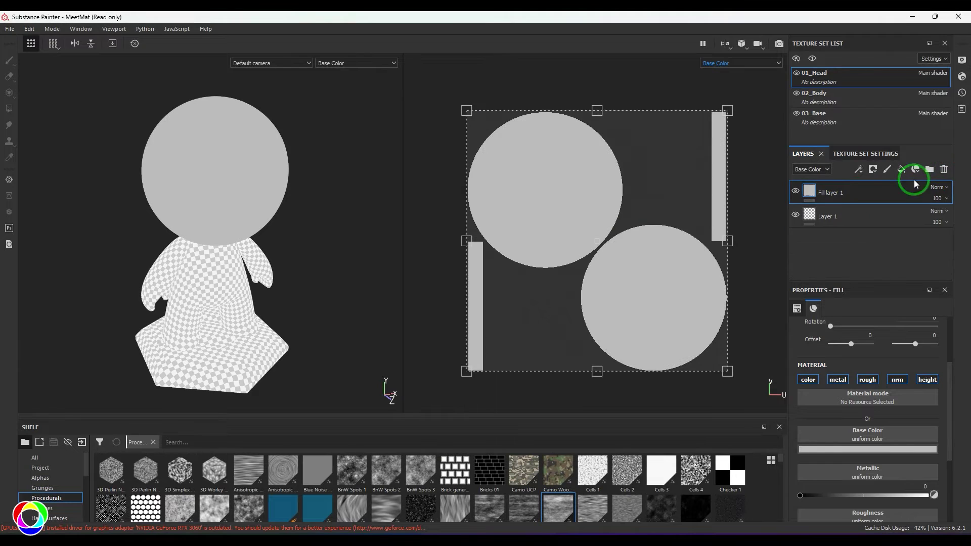
pyautogui.press('Delete')
pyautogui.press('Delete')
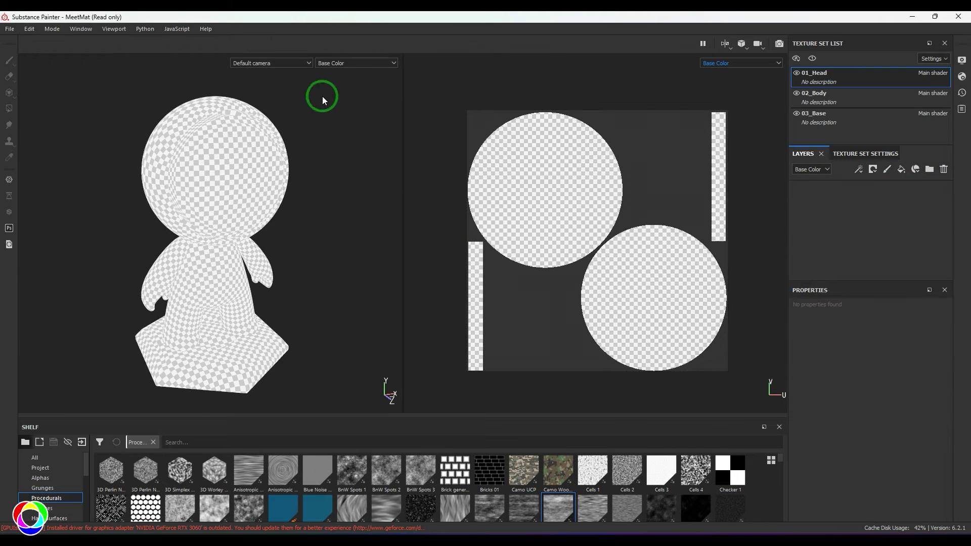
# Set the viewport channel to Material and the view mode to 3D only
pyautogui.click(356, 63)
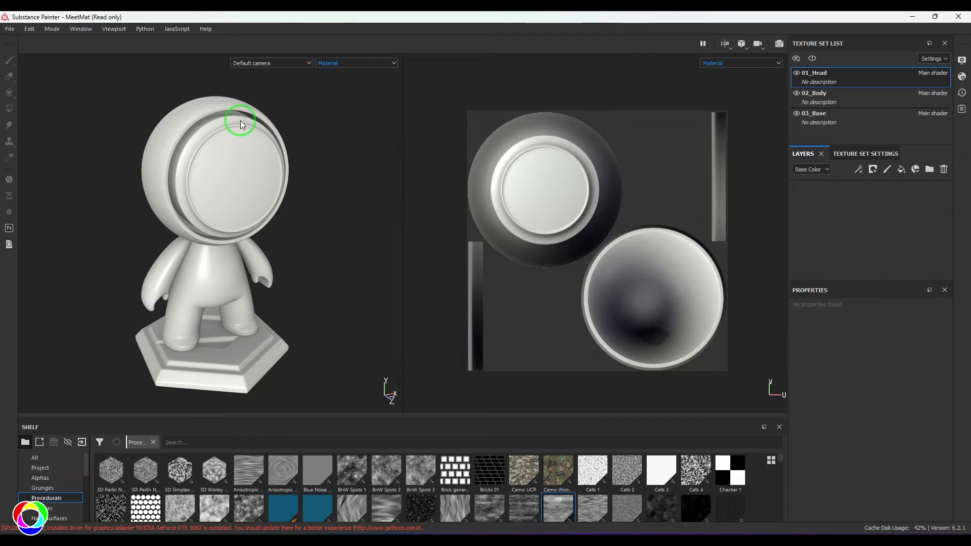
pyautogui.click(724, 44)
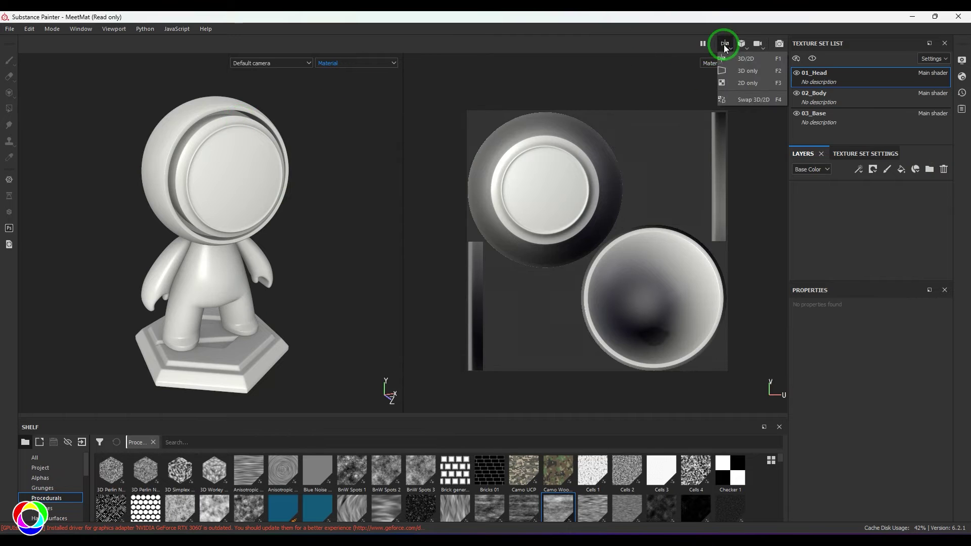
pyautogui.click(741, 71)
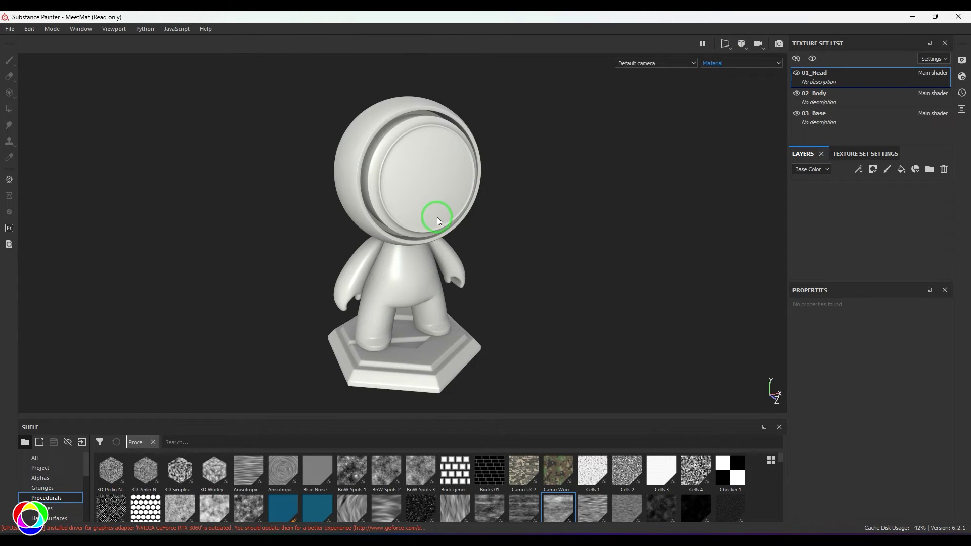
# Add a height-only fill layer, try BnW Spots 1 in Height, then undo it
pyautogui.click(903, 171)
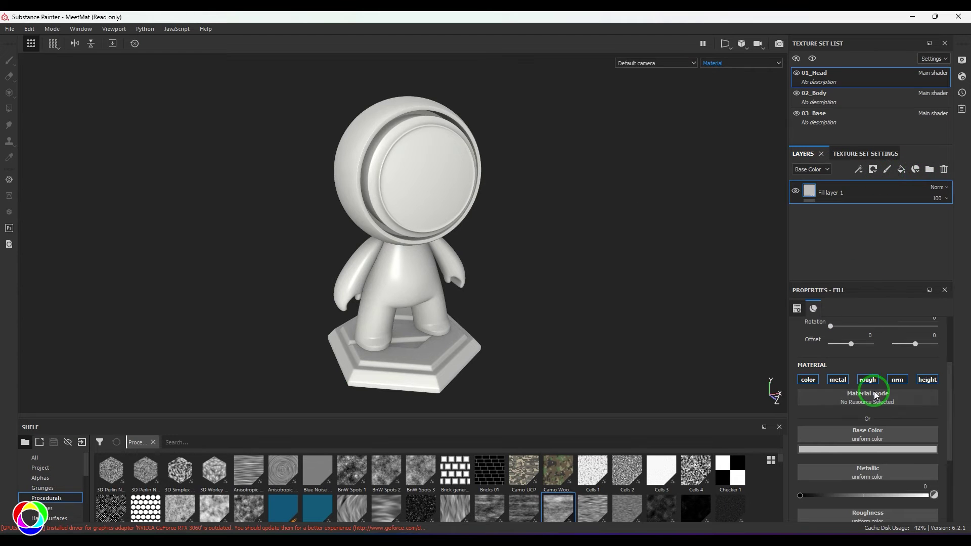
pyautogui.click(807, 380)
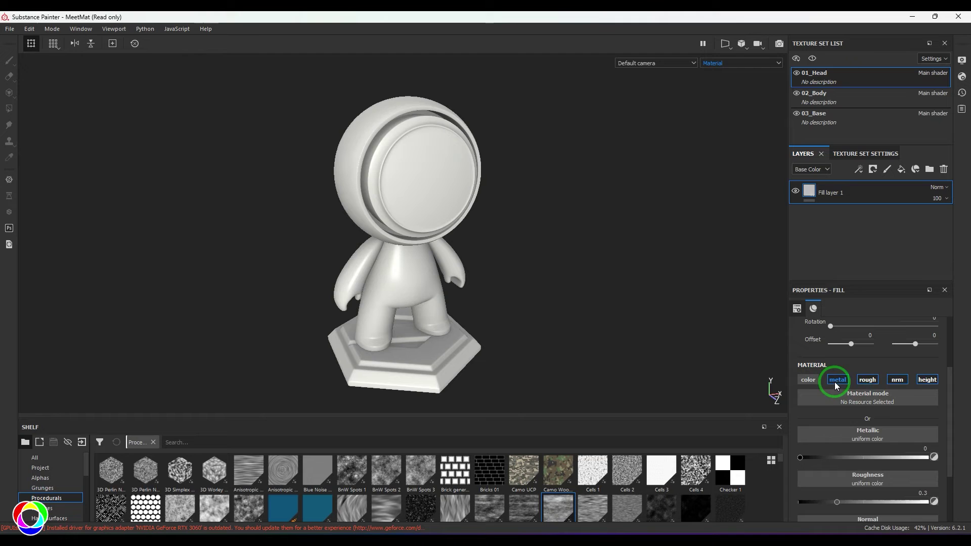
pyautogui.click(839, 379)
pyautogui.click(867, 380)
pyautogui.click(897, 380)
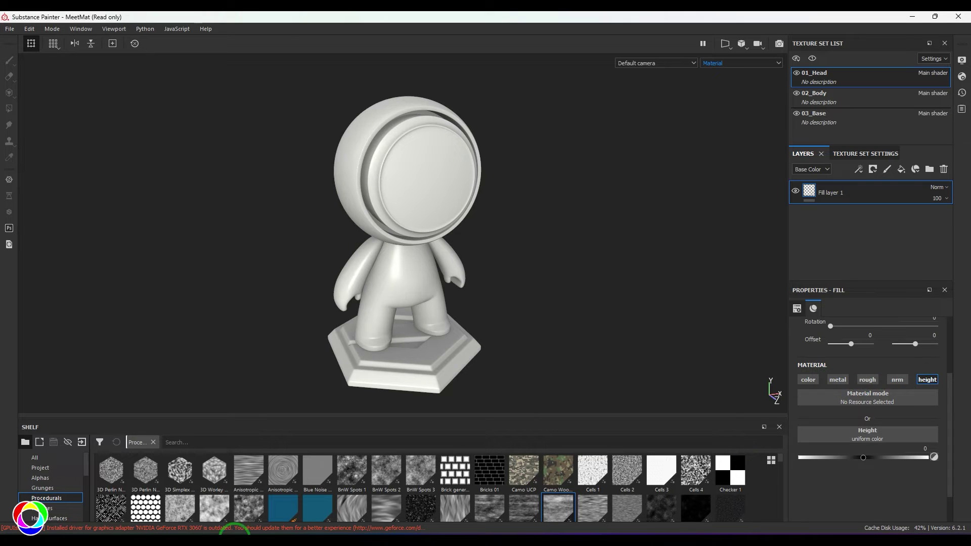
pyautogui.moveTo(351, 470)
pyautogui.mouseDown()
pyautogui.moveTo(855, 442)
pyautogui.moveTo(876, 436)
pyautogui.moveTo(874, 427)
pyautogui.mouseUp()
pyautogui.hotkey('ctrl', 'z')
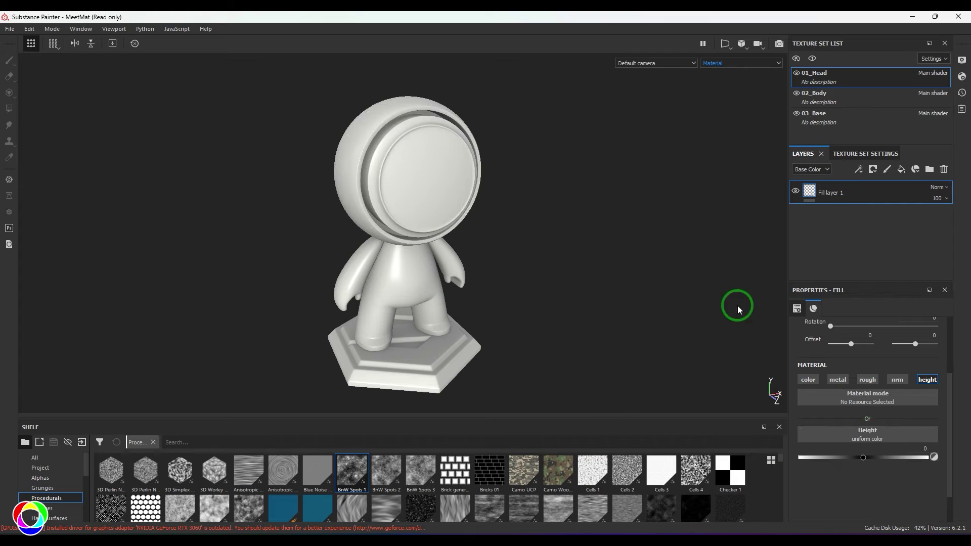
# Add a height-only fill effect with BnW Spots 1 as its height source
pyautogui.click(859, 169)
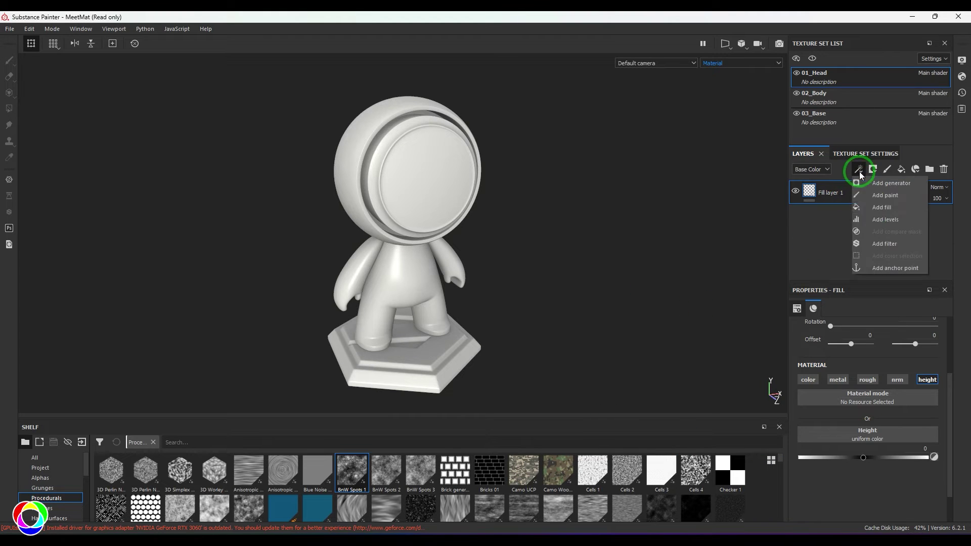
pyautogui.click(876, 208)
pyautogui.click(809, 380)
pyautogui.click(838, 380)
pyautogui.click(868, 380)
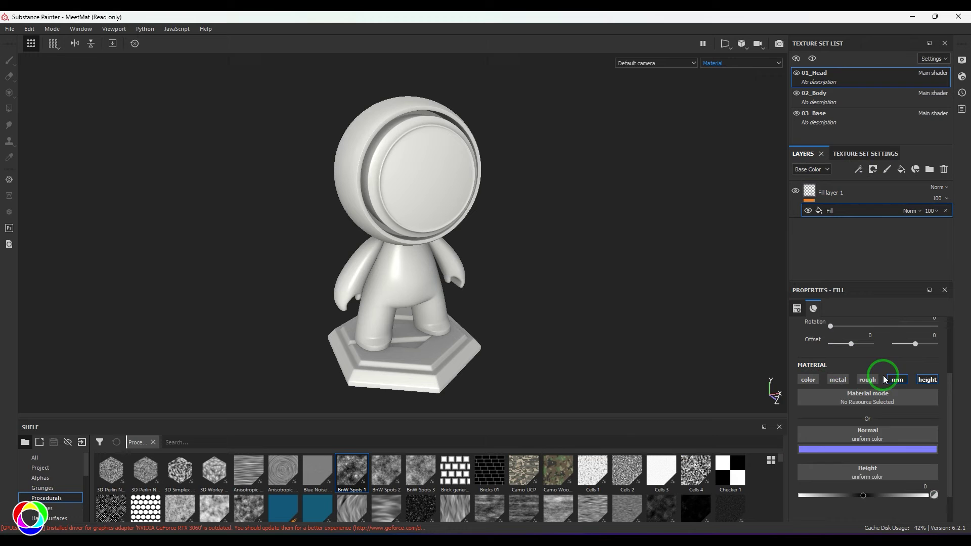
pyautogui.click(897, 379)
pyautogui.moveTo(352, 474); pyautogui.dragTo(865, 434)
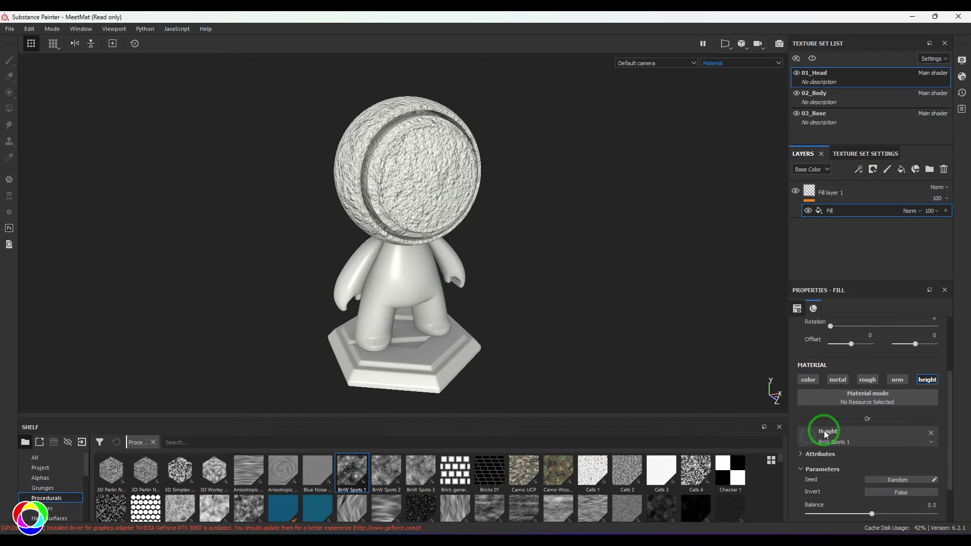
pyautogui.keyDown('alt'); pyautogui.moveTo(486, 224); pyautogui.dragTo(537, 239); pyautogui.keyUp('alt')
pyautogui.scroll(3, 472, 250)
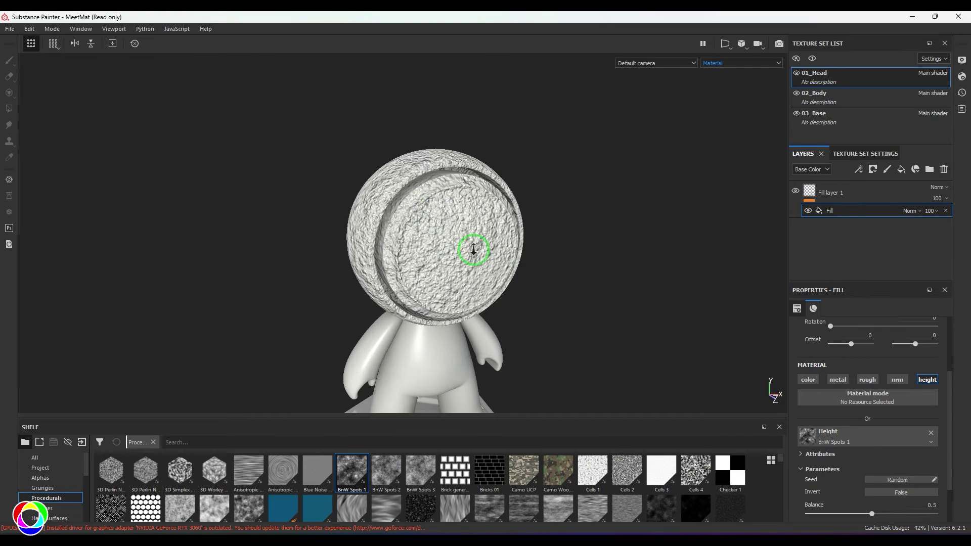
pyautogui.scroll(3, 587, 291)
pyautogui.moveTo(587, 291)
pyautogui.keyDown('alt'); pyautogui.mouseDown()
pyautogui.moveTo(501, 268)
pyautogui.moveTo(551, 297)
pyautogui.mouseUp(); pyautogui.keyUp('alt')
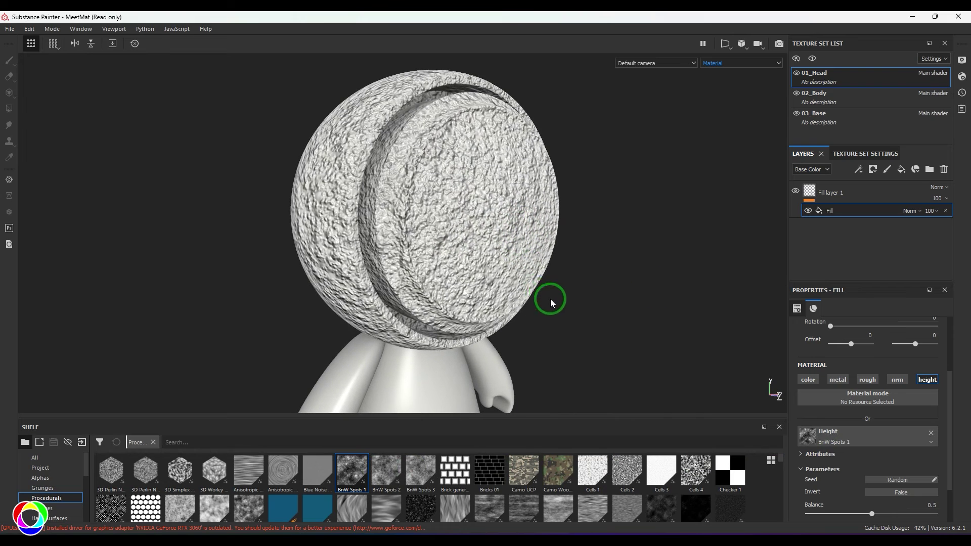
# Add a Gradient Curve filter effect to the fill layer
pyautogui.click(858, 170)
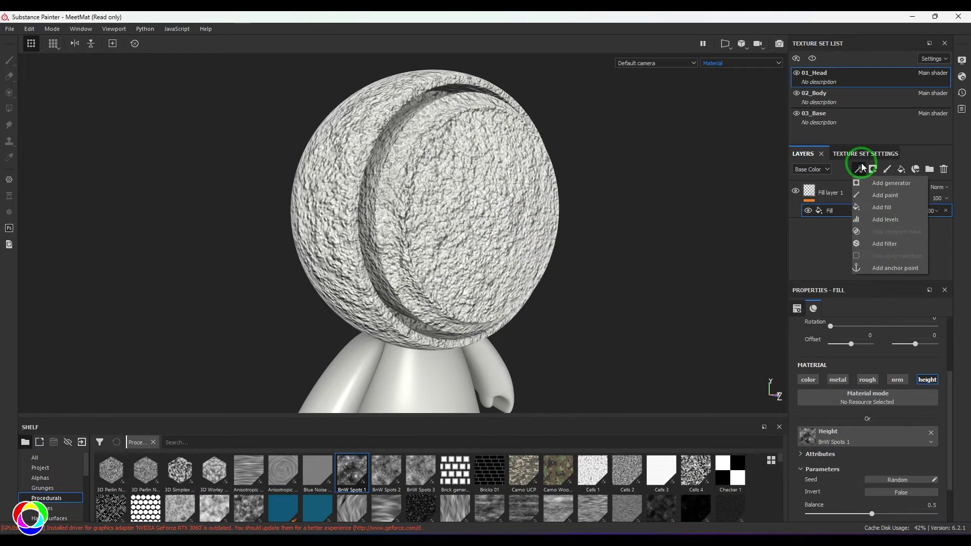
pyautogui.click(887, 248)
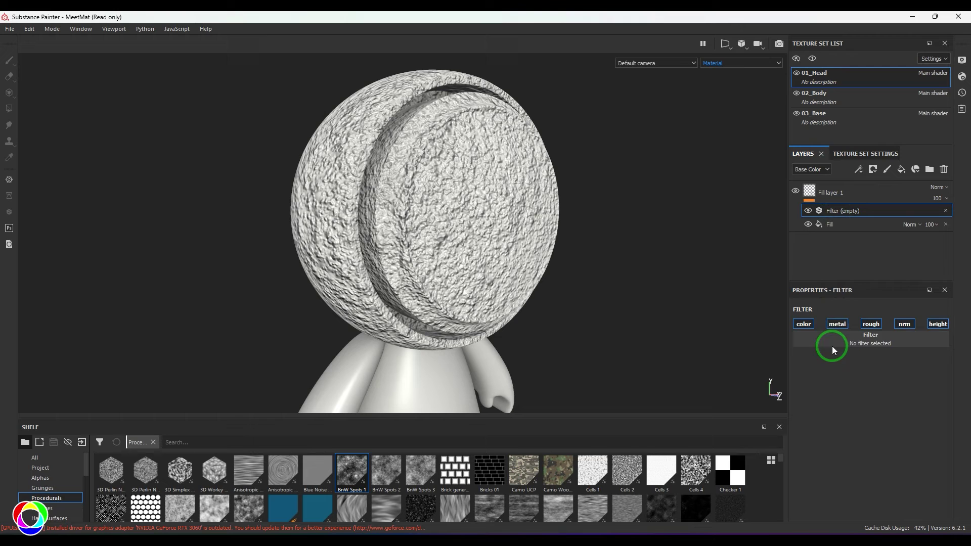
pyautogui.click(845, 333)
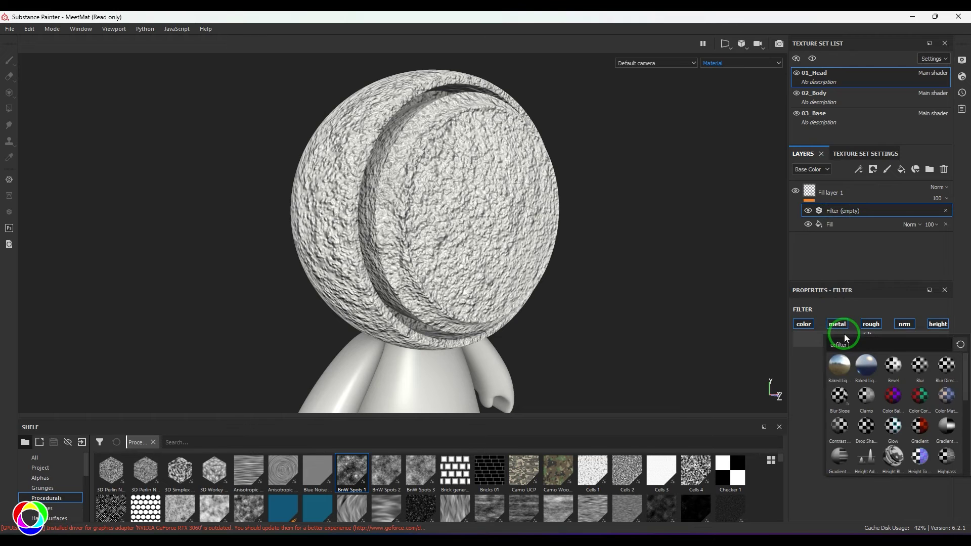
pyautogui.click(948, 431)
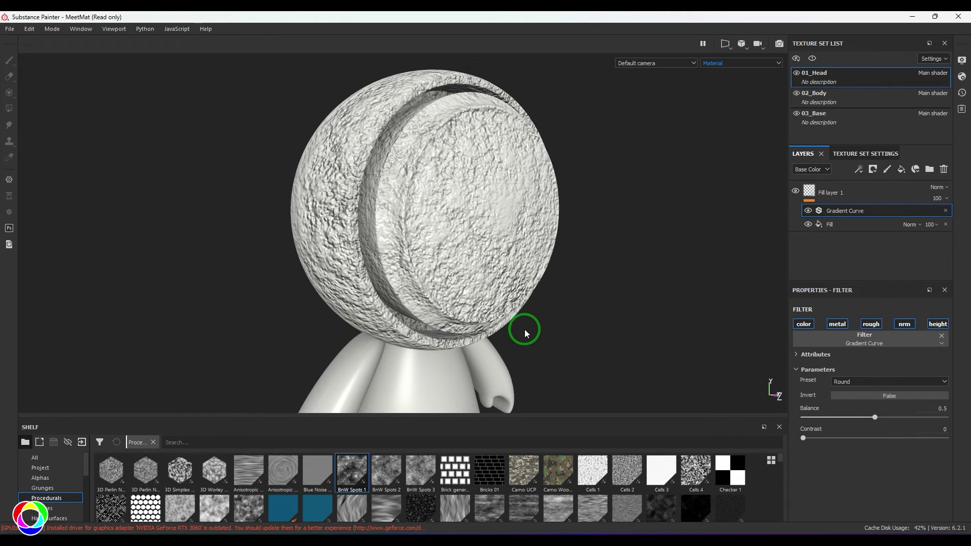
pyautogui.keyDown('alt'); pyautogui.moveTo(525, 329); pyautogui.dragTo(503, 204); pyautogui.keyUp('alt')
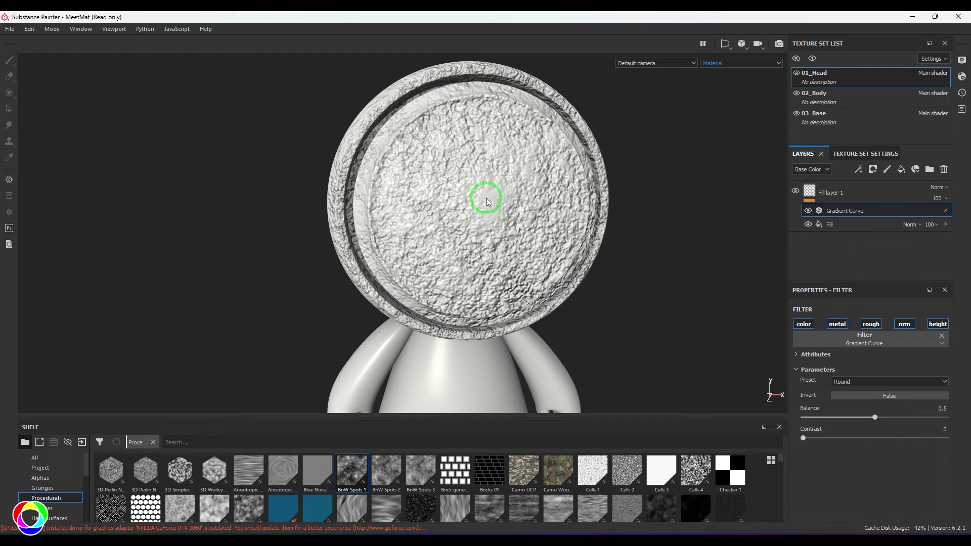
# Tune the Gradient Curve Balance and Contrast, testing Invert on and off
pyautogui.moveTo(876, 418)
pyautogui.mouseDown()
pyautogui.moveTo(886, 417)
pyautogui.moveTo(867, 423)
pyautogui.moveTo(885, 424)
pyautogui.mouseUp()
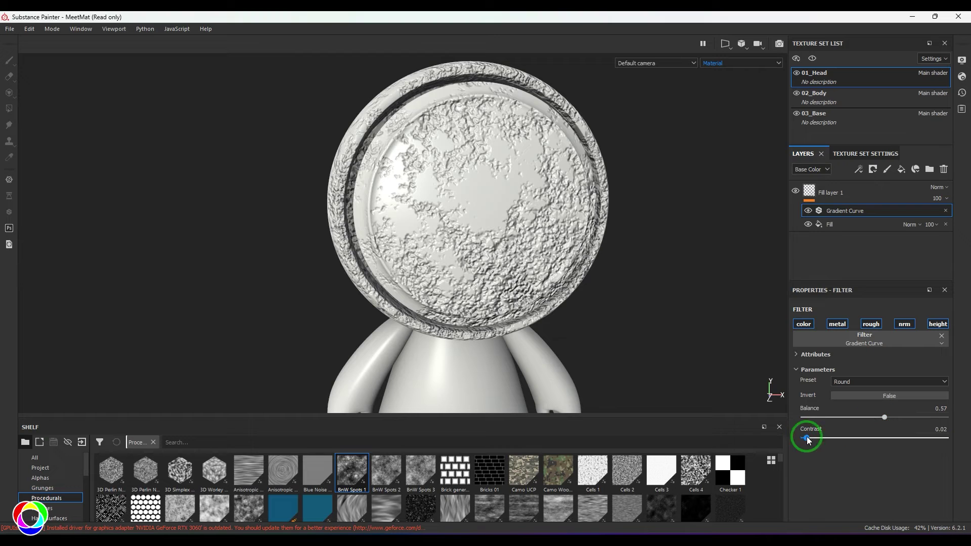
pyautogui.moveTo(807, 437)
pyautogui.mouseDown()
pyautogui.moveTo(950, 438)
pyautogui.moveTo(809, 444)
pyautogui.mouseUp()
pyautogui.moveTo(841, 417); pyautogui.dragTo(828, 419)
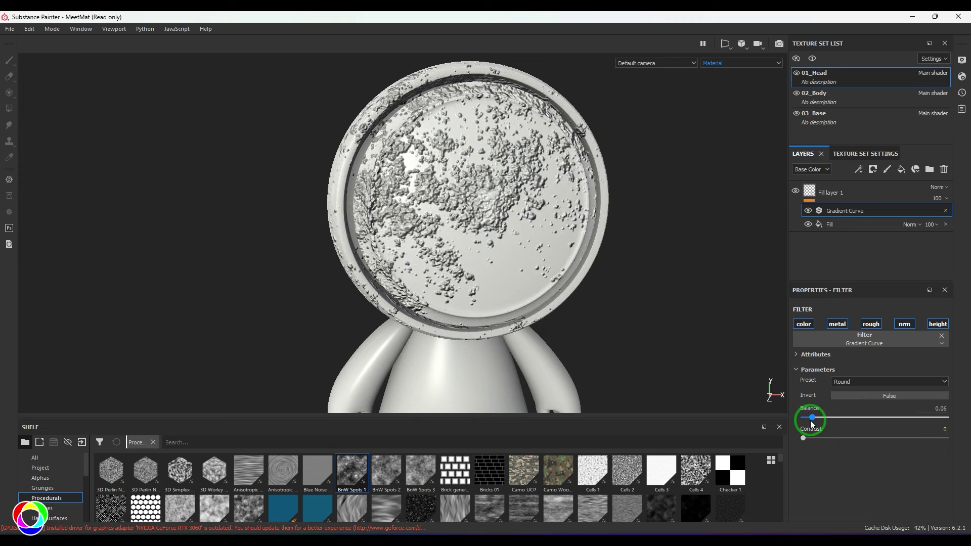
pyautogui.moveTo(810, 421); pyautogui.dragTo(816, 421)
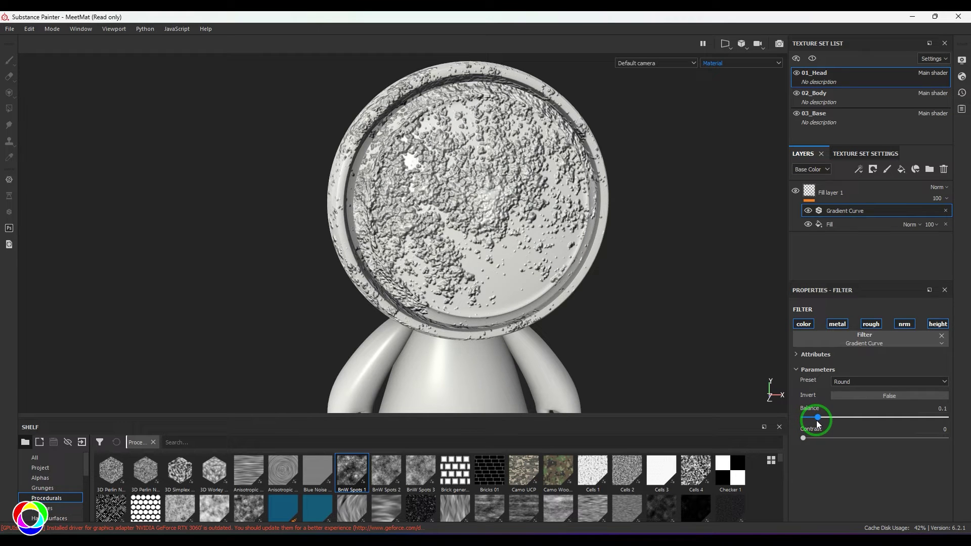
pyautogui.click(862, 397)
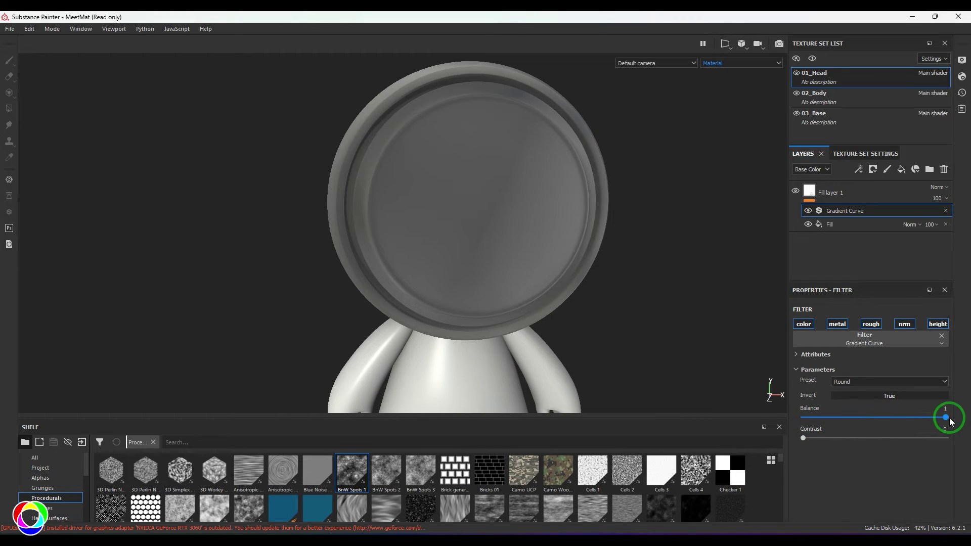
pyautogui.moveTo(912, 421); pyautogui.dragTo(932, 414)
pyautogui.moveTo(892, 437)
pyautogui.mouseDown()
pyautogui.moveTo(901, 438)
pyautogui.moveTo(828, 438)
pyautogui.moveTo(853, 419)
pyautogui.moveTo(813, 438)
pyautogui.mouseUp()
pyautogui.click(895, 393)
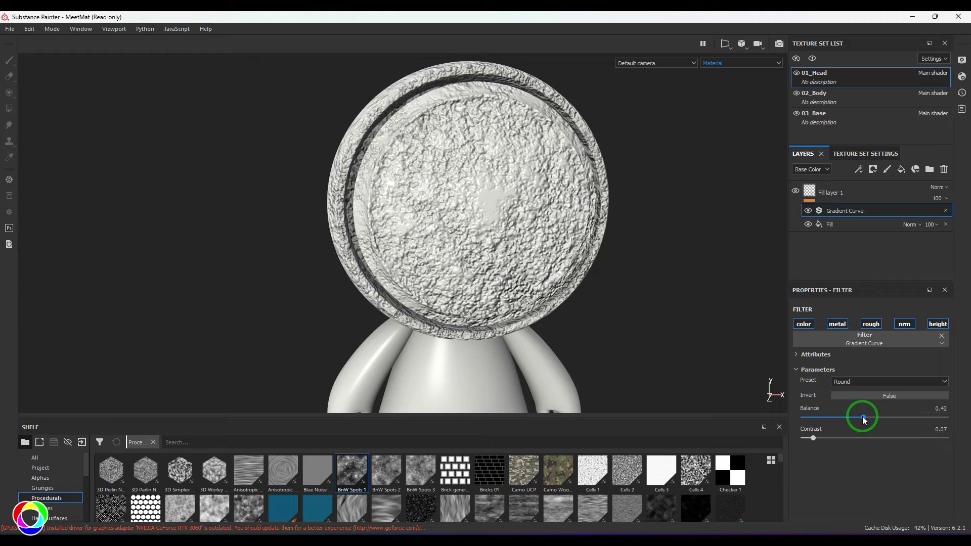
pyautogui.moveTo(863, 417); pyautogui.dragTo(872, 417)
# Preview and discard a brightening Photoshop curve, then set the Gradient Curve preset to Pinch
pyautogui.click(871, 381)
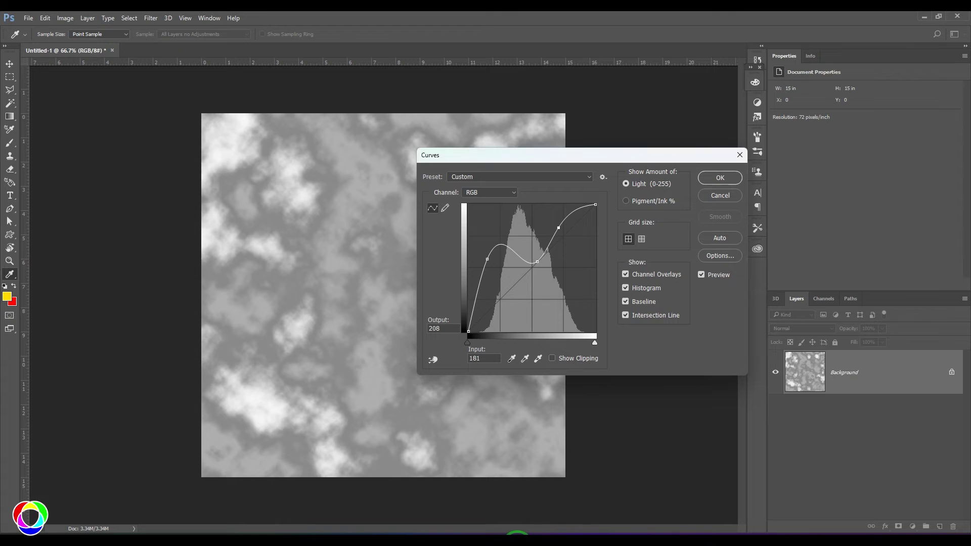
pyautogui.moveTo(560, 246)
pyautogui.mouseDown()
pyautogui.moveTo(543, 259)
pyautogui.moveTo(509, 239)
pyautogui.moveTo(494, 261)
pyautogui.moveTo(554, 219)
pyautogui.moveTo(520, 240)
pyautogui.moveTo(531, 267)
pyautogui.moveTo(514, 249)
pyautogui.mouseUp()
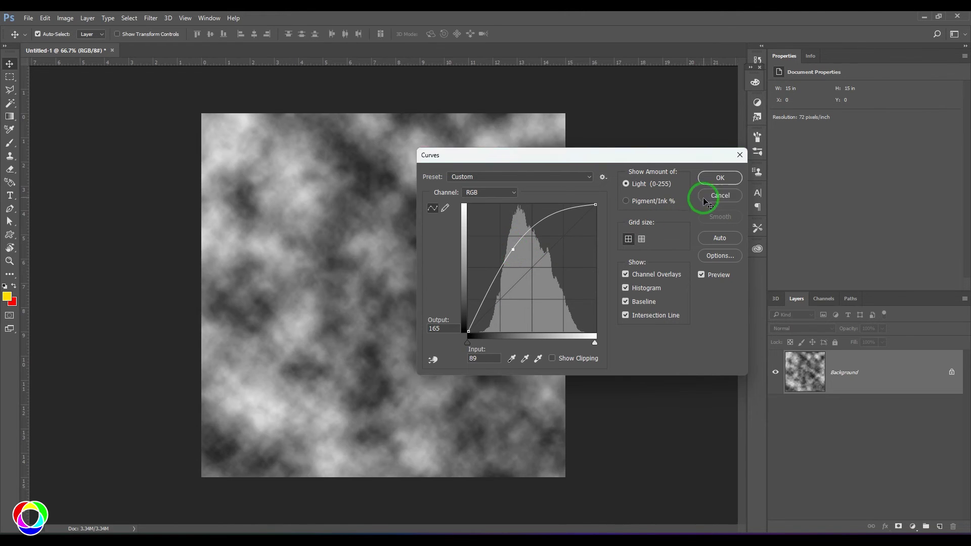
pyautogui.click(704, 199)
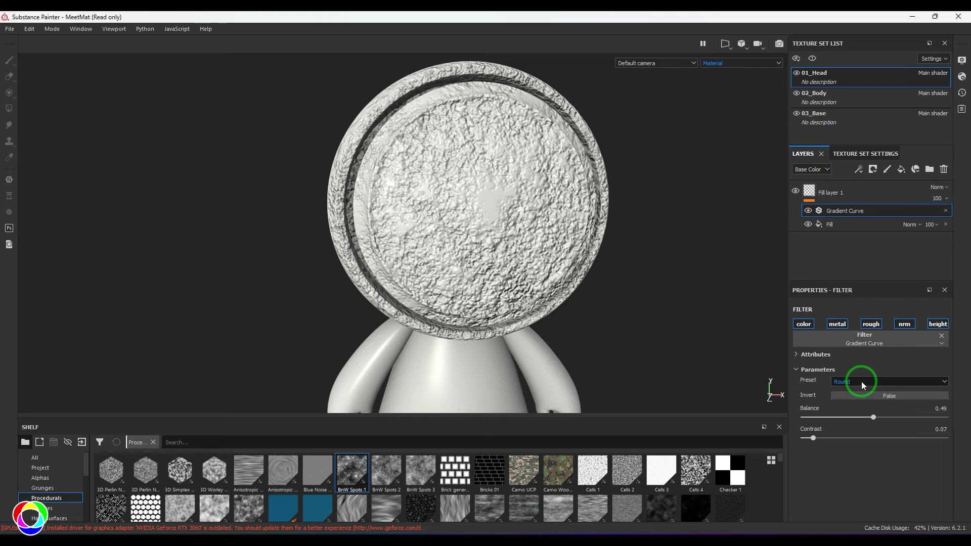
pyautogui.click(862, 381)
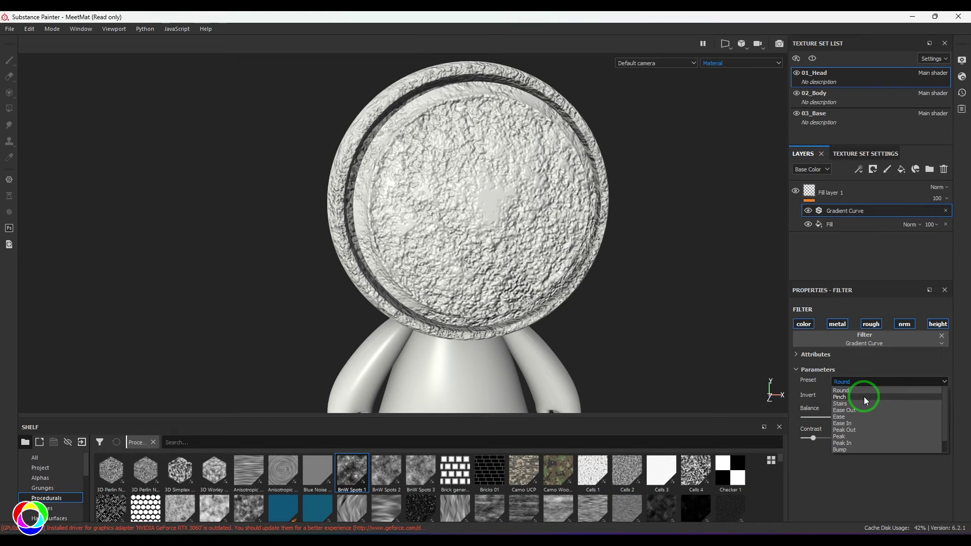
pyautogui.click(864, 396)
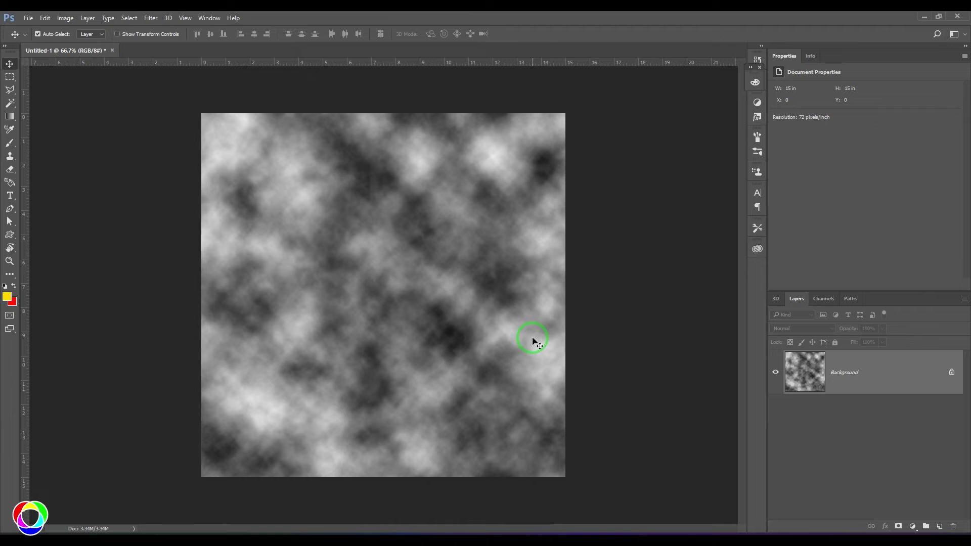
# Preview a darkening curve via Ctrl+M, then switch the Gradient Curve preset to Stairs
pyautogui.hotkey('ctrl', 'm')
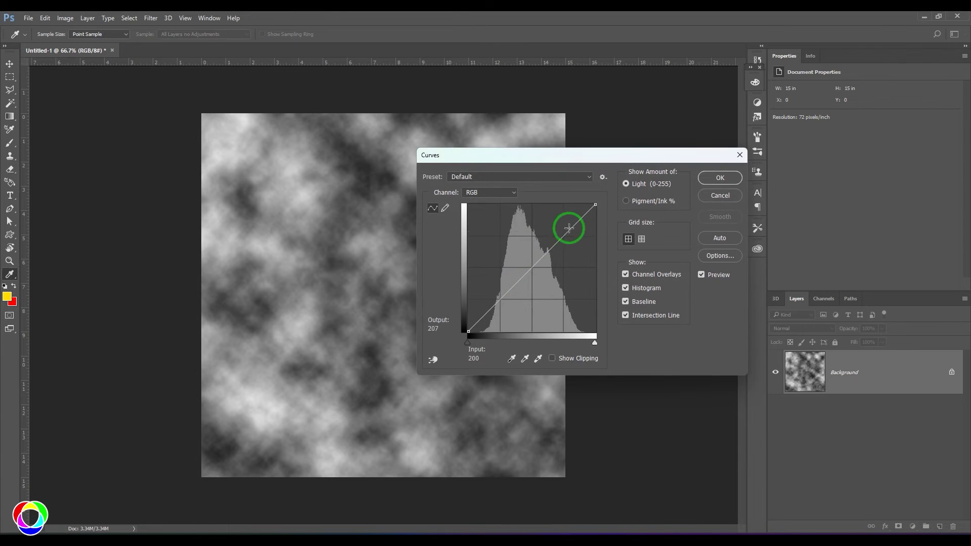
pyautogui.moveTo(569, 228); pyautogui.dragTo(575, 243)
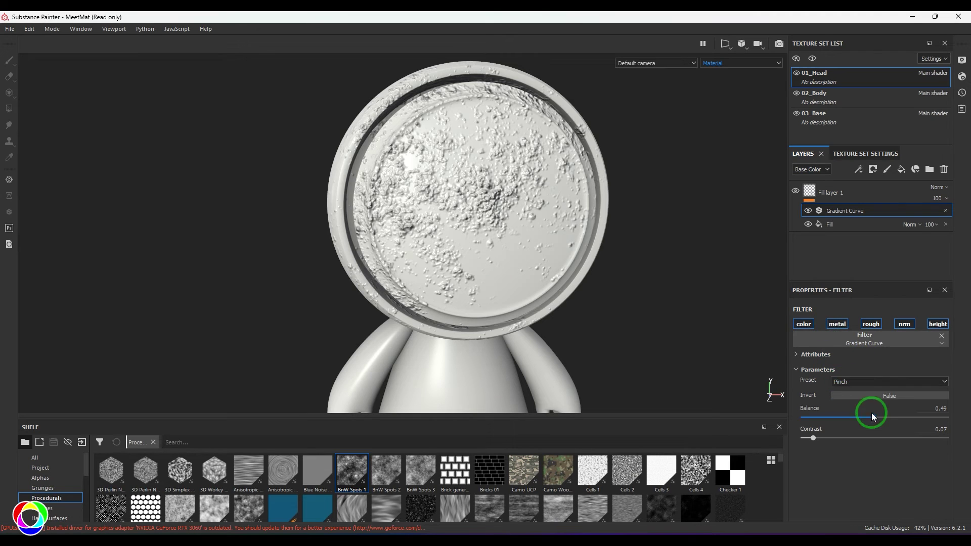
pyautogui.click(871, 381)
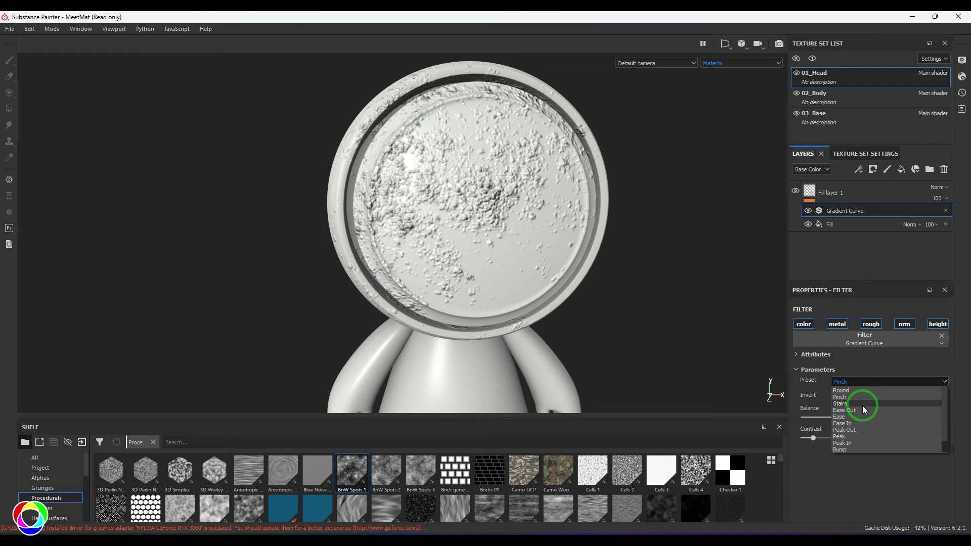
pyautogui.click(814, 402)
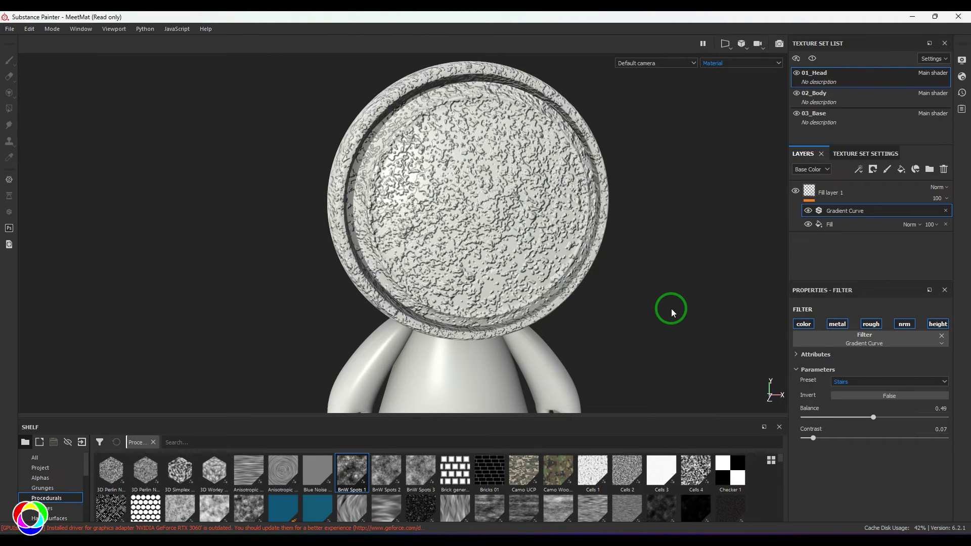
# Raise contrast and balance, then try the Ease Out, Ease and Ease In presets
pyautogui.click(856, 439)
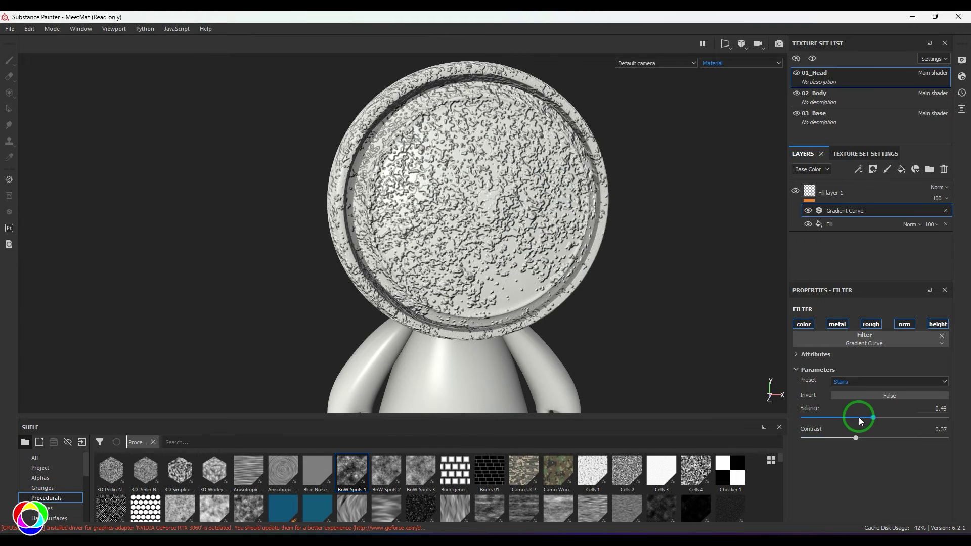
pyautogui.moveTo(858, 417); pyautogui.dragTo(880, 414)
pyautogui.click(865, 381)
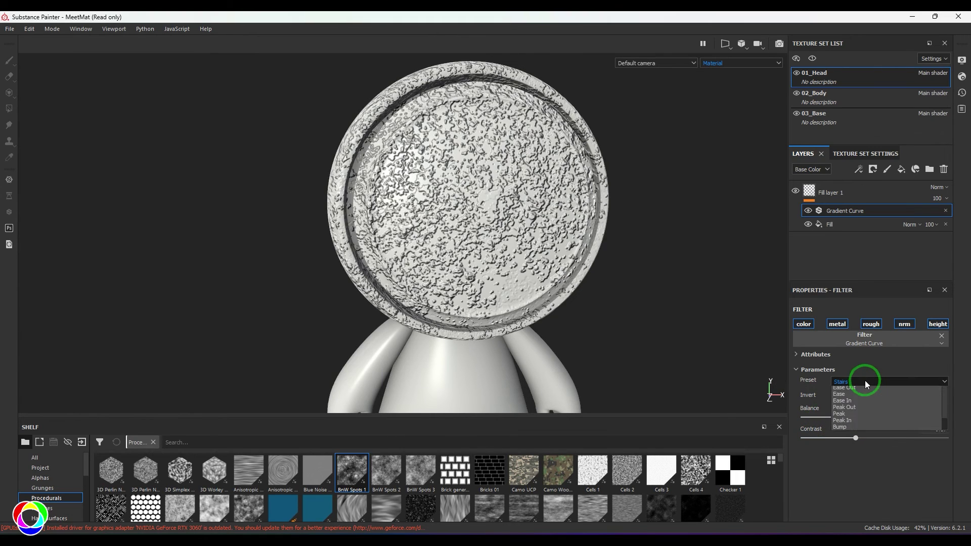
pyautogui.click(855, 410)
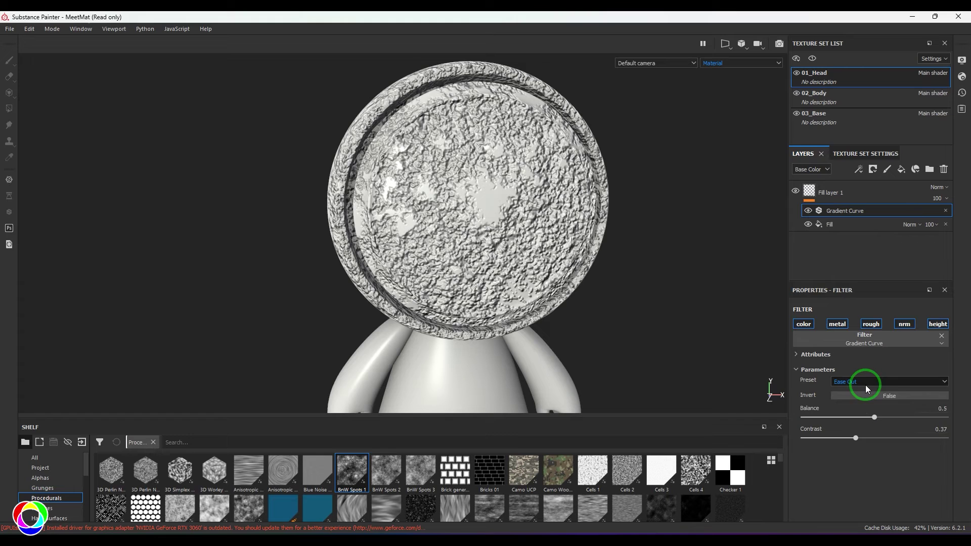
pyautogui.click(869, 380)
pyautogui.click(863, 416)
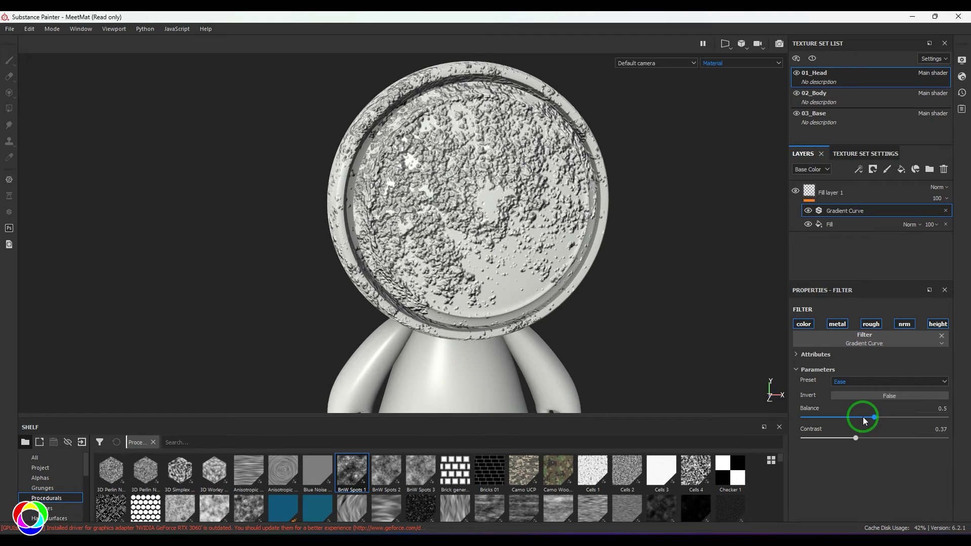
pyautogui.click(876, 384)
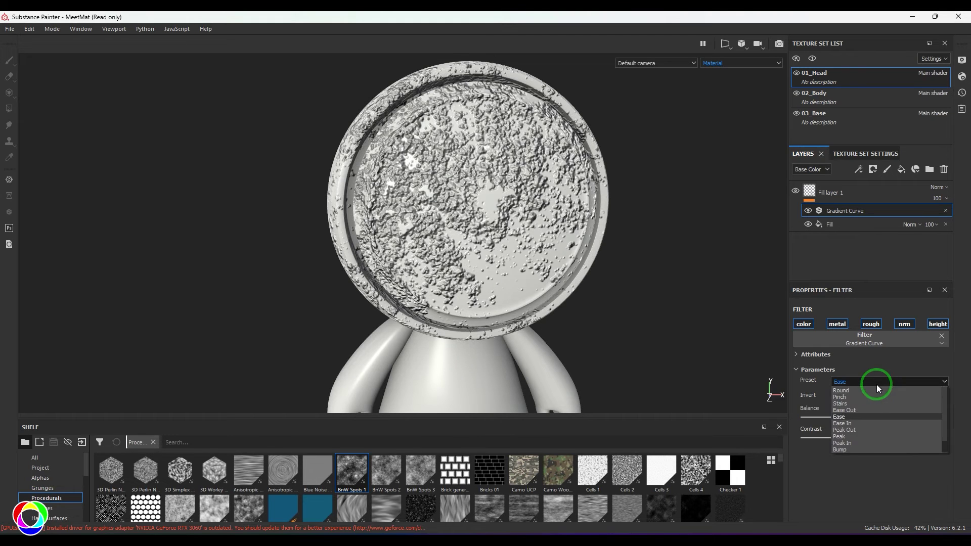
pyautogui.click(869, 423)
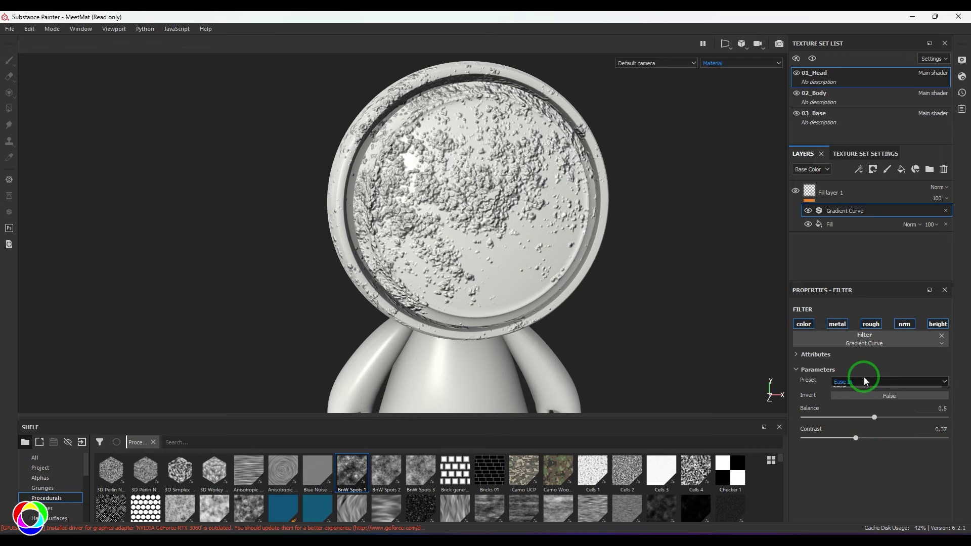
# Try the Peak Out preset inverted, with balance raised slightly
pyautogui.click(855, 427)
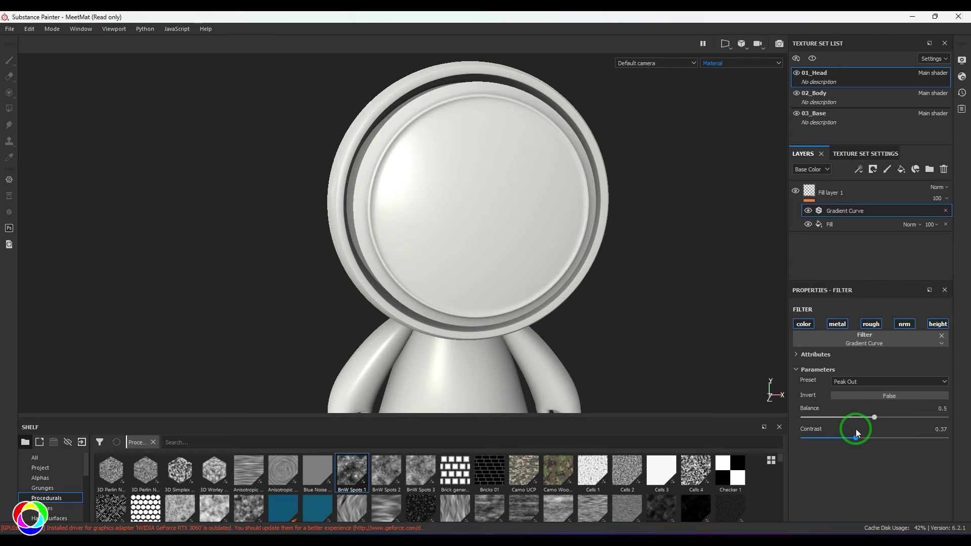
pyautogui.click(880, 397)
pyautogui.moveTo(863, 417); pyautogui.dragTo(883, 417)
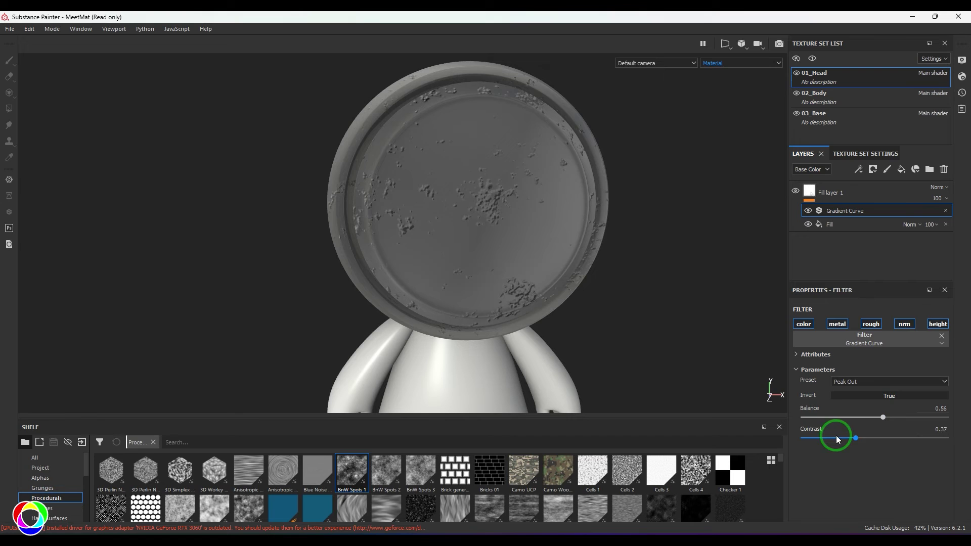
pyautogui.click(863, 396)
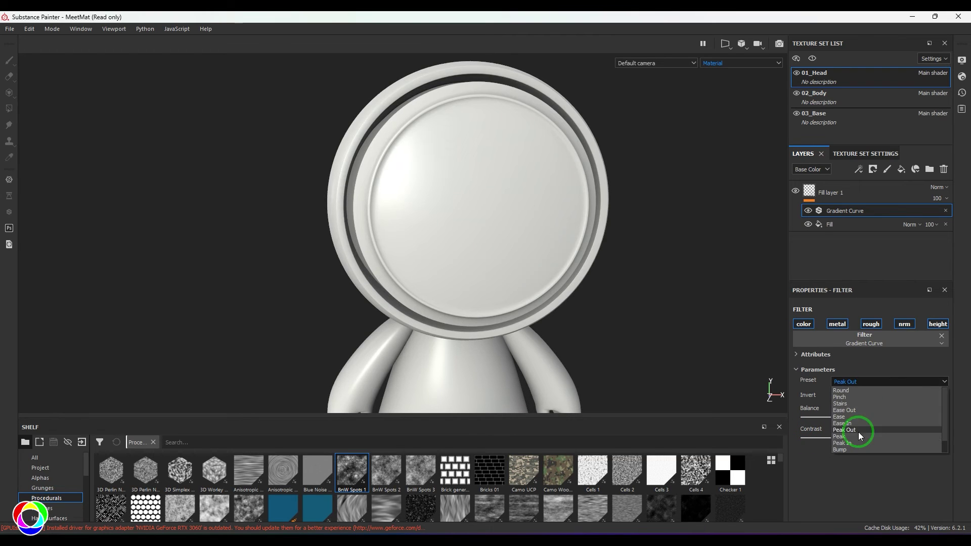
# Try the Peak and Peak In presets, then settle on Bump with Invert off
pyautogui.click(857, 438)
pyautogui.click(870, 383)
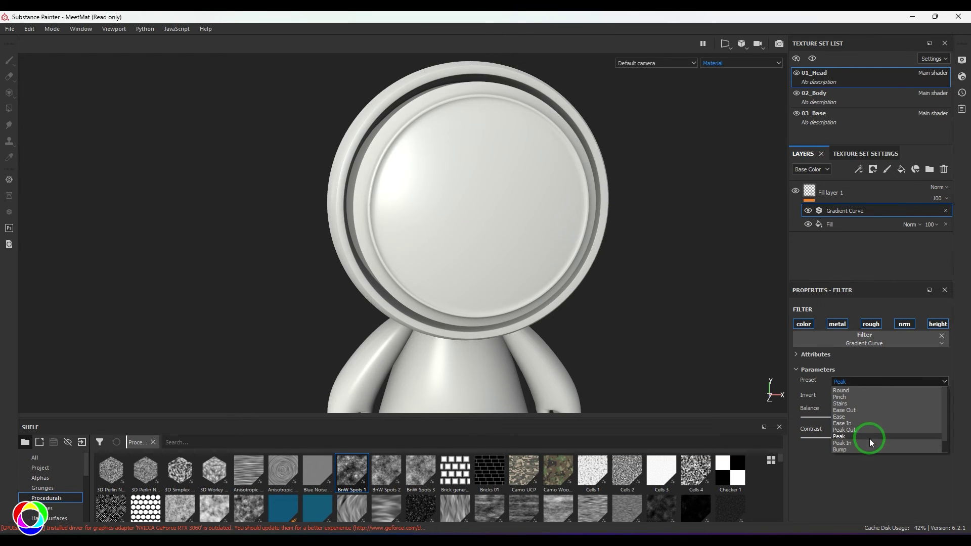
pyautogui.click(869, 442)
pyautogui.click(882, 395)
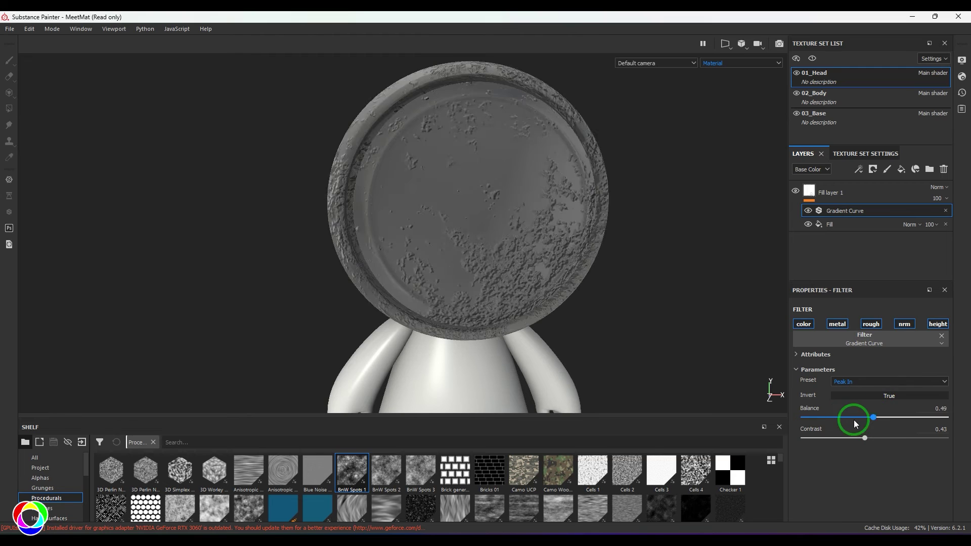
pyautogui.click(858, 383)
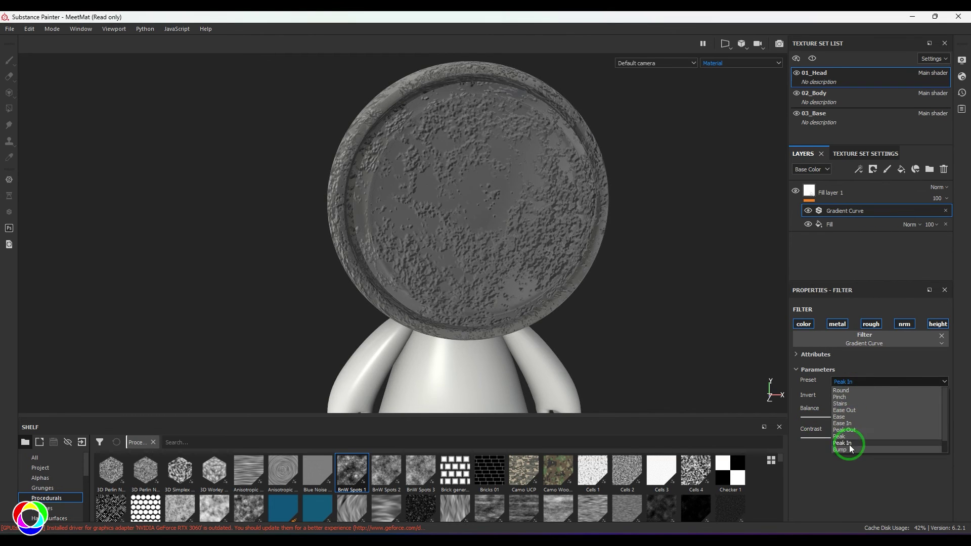
pyautogui.click(850, 448)
pyautogui.click(877, 394)
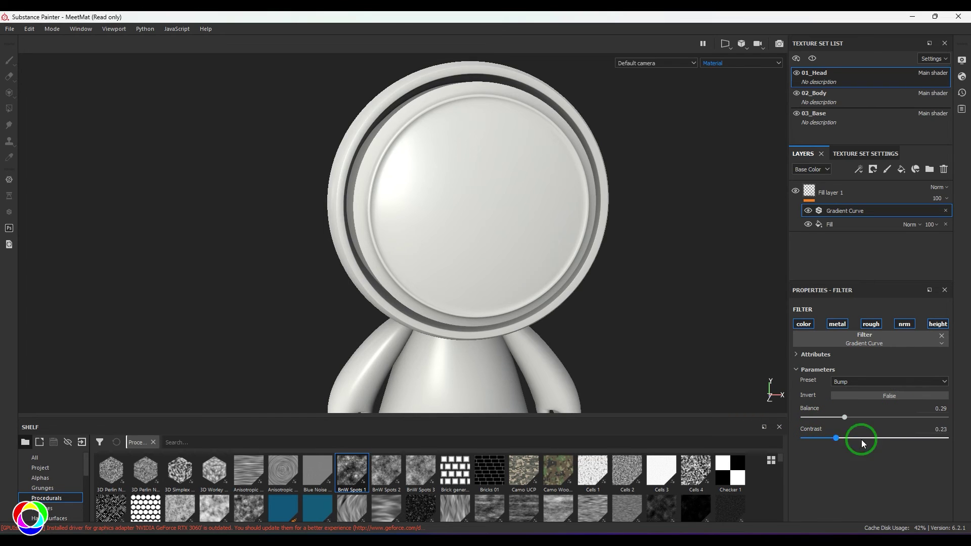
# Adjust balance, try Double Bump, then re-apply the Gradient Curve filter
pyautogui.click(949, 418)
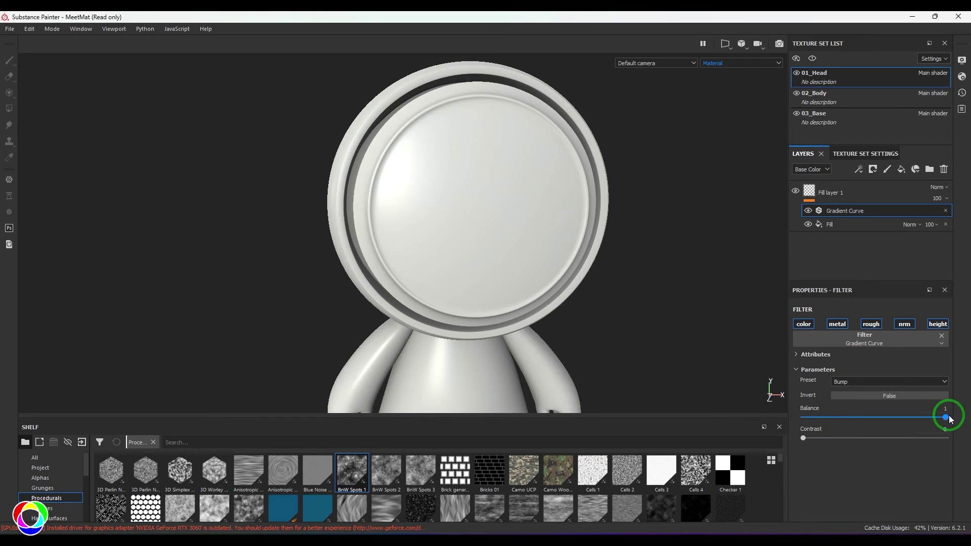
pyautogui.click(870, 380)
pyautogui.click(864, 442)
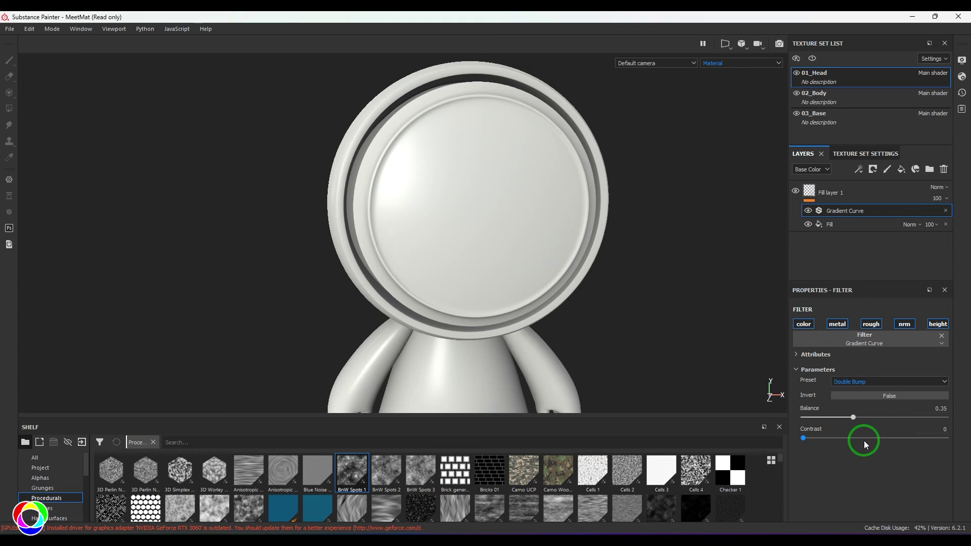
pyautogui.click(942, 337)
pyautogui.click(948, 430)
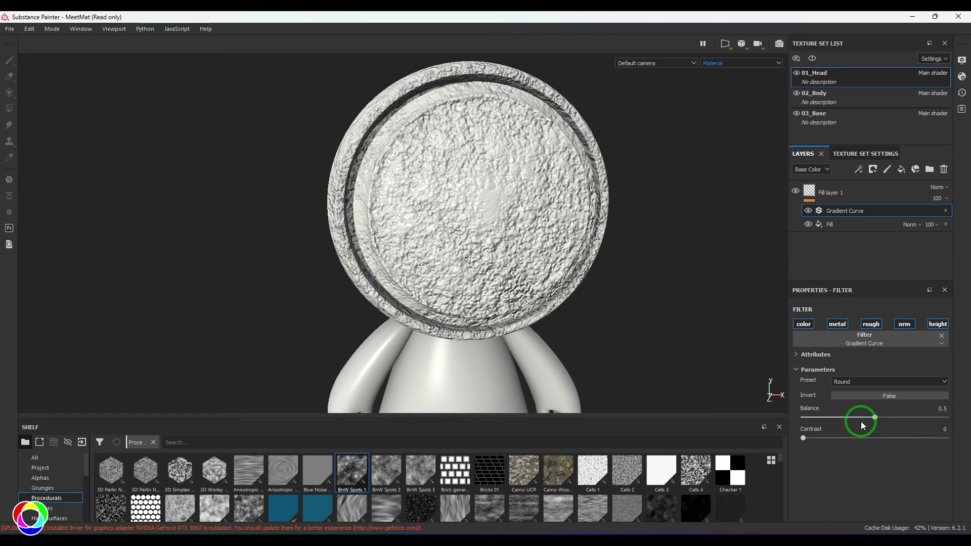
# Try an inverted Triangular preset, then Double Bump with inversion toggled
pyautogui.click(876, 382)
pyautogui.click(863, 448)
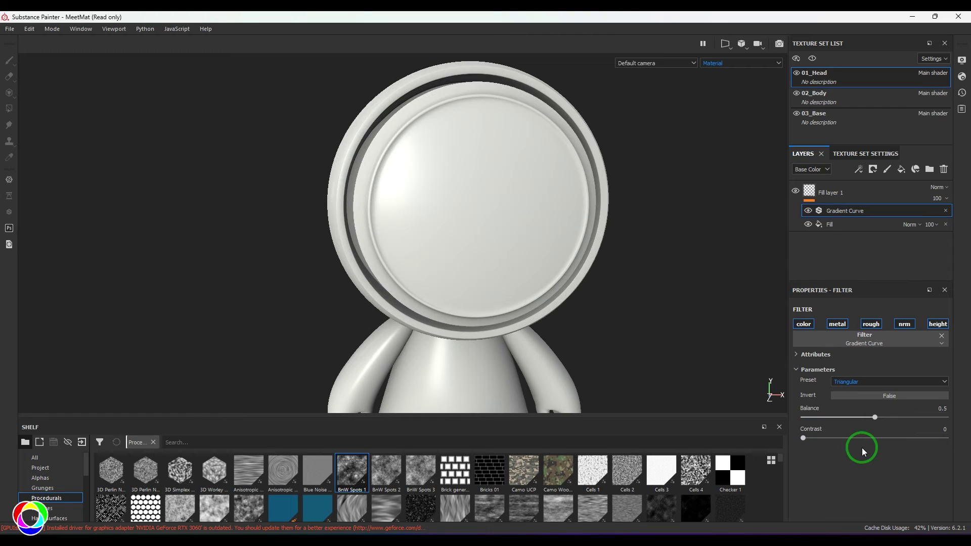
pyautogui.click(876, 395)
pyautogui.click(879, 381)
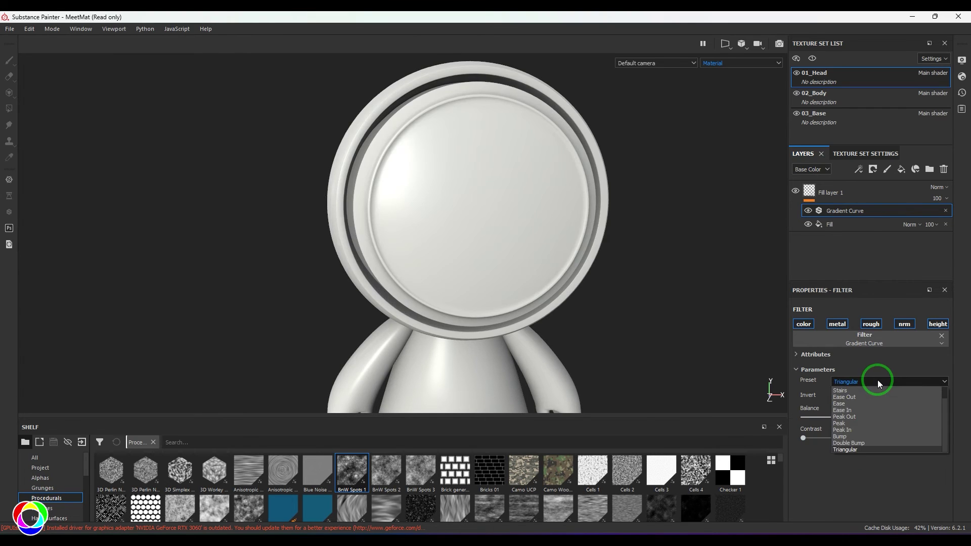
pyautogui.click(863, 442)
pyautogui.click(879, 393)
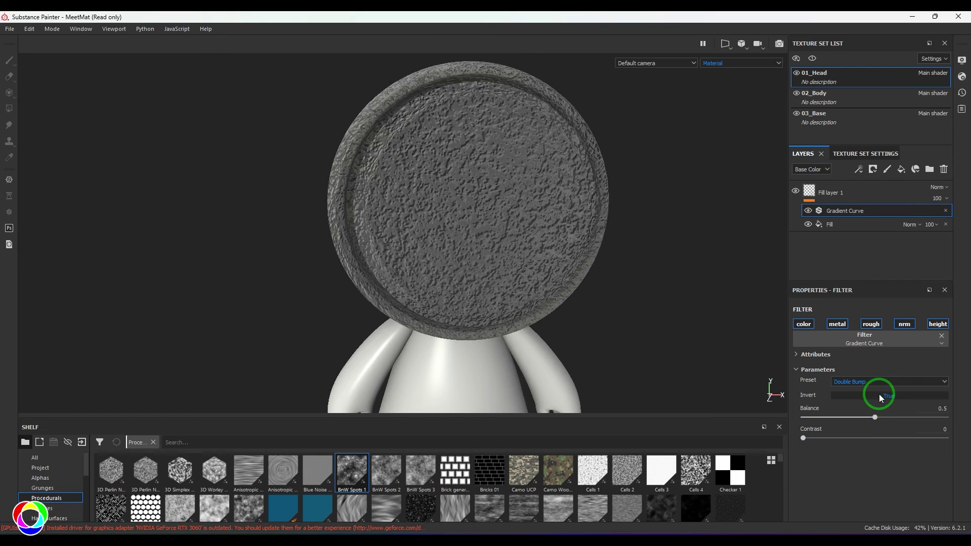
# Try the Bump preset, then set the preset to Peak In
pyautogui.click(880, 381)
pyautogui.click(867, 435)
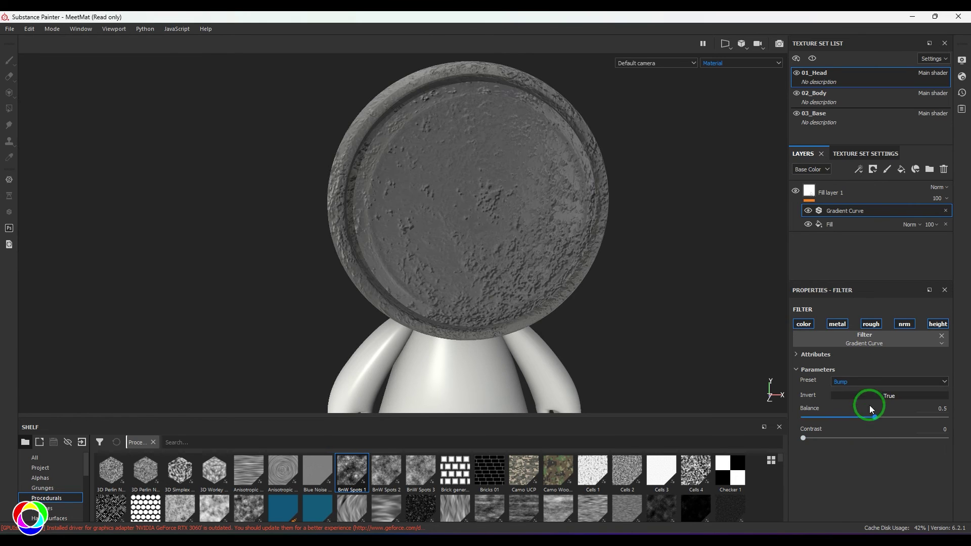
pyautogui.click(875, 379)
pyautogui.click(865, 431)
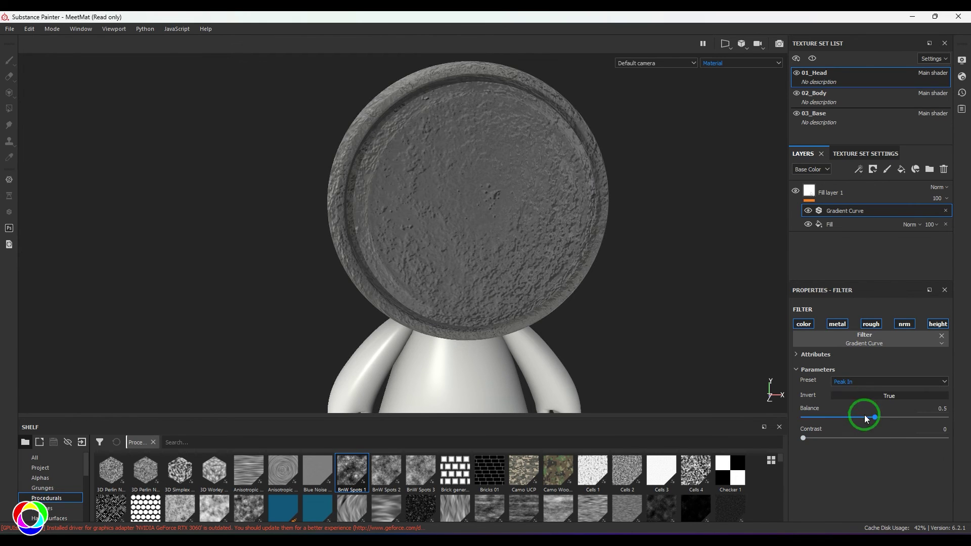
pyautogui.click(869, 379)
pyautogui.click(876, 483)
# Replace the old fill layer with a new one without metallic, roughness or normal
pyautogui.click(946, 211)
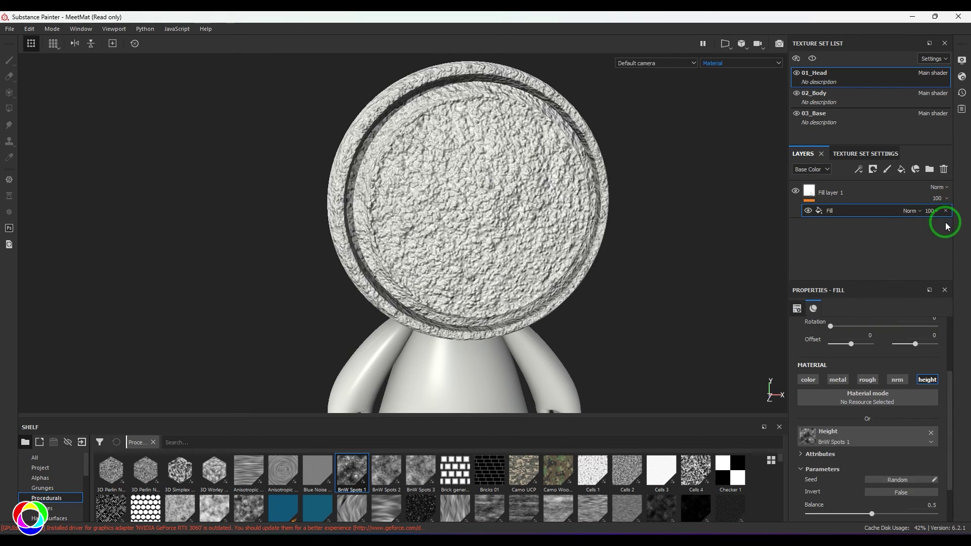
pyautogui.click(822, 192)
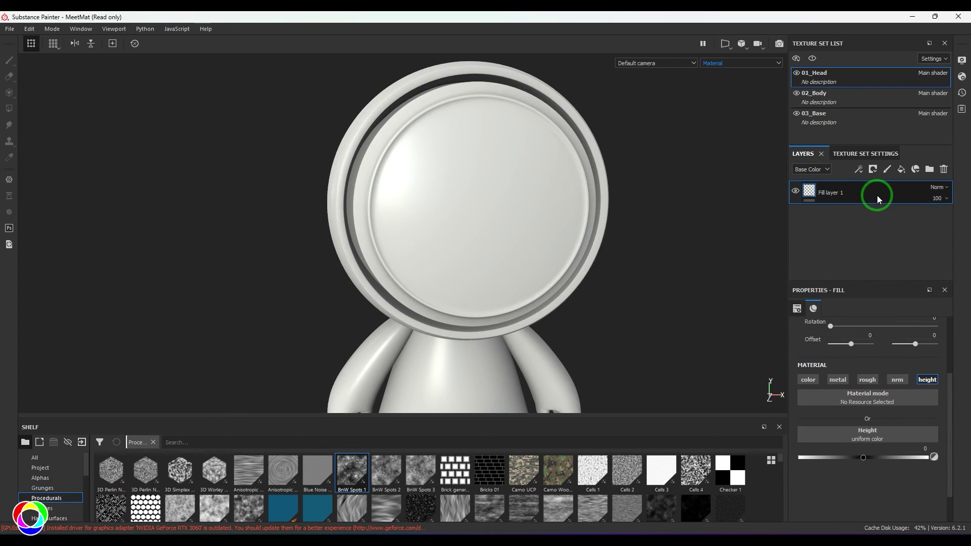
pyautogui.click(943, 169)
pyautogui.click(900, 171)
pyautogui.click(838, 379)
pyautogui.click(867, 379)
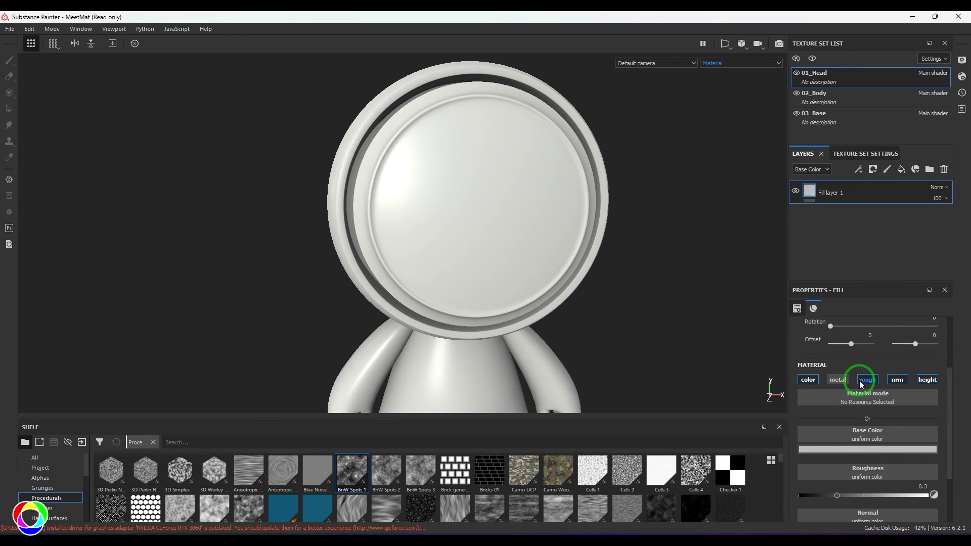
pyautogui.click(897, 380)
# Add a fill effect with Clouds 3 in Base Color, disabling metal, rough, normal and height
pyautogui.click(858, 169)
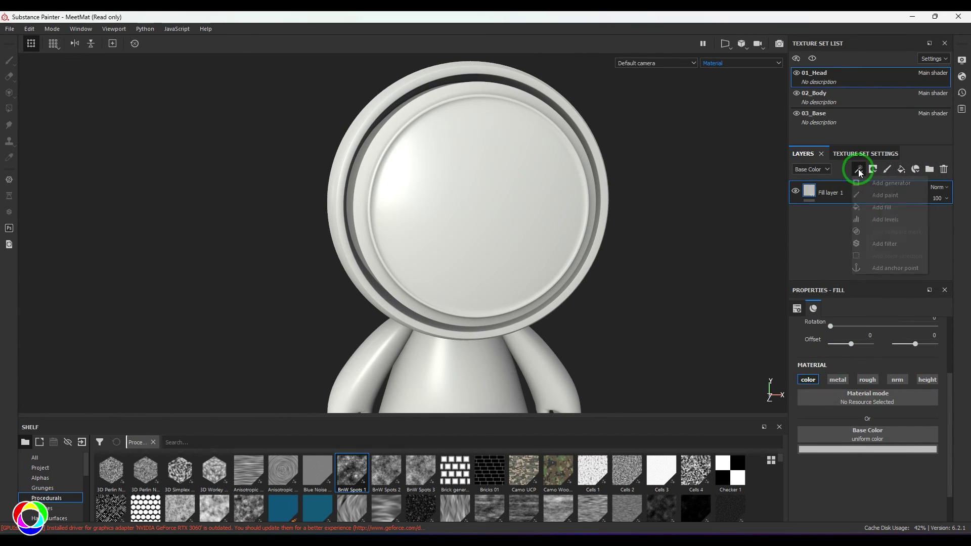
pyautogui.click(863, 219)
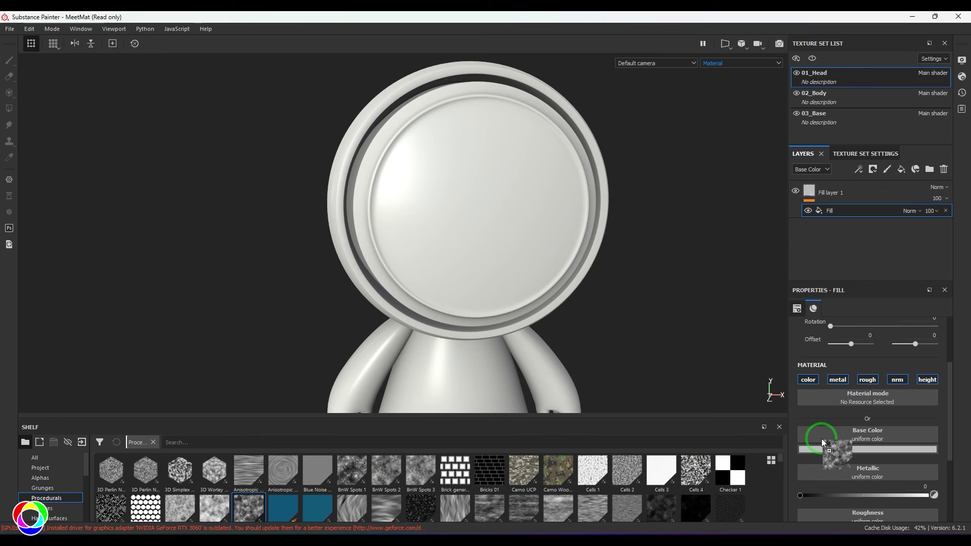
pyautogui.moveTo(245, 509); pyautogui.dragTo(829, 433)
pyautogui.click(842, 380)
pyautogui.click(928, 379)
pyautogui.click(897, 380)
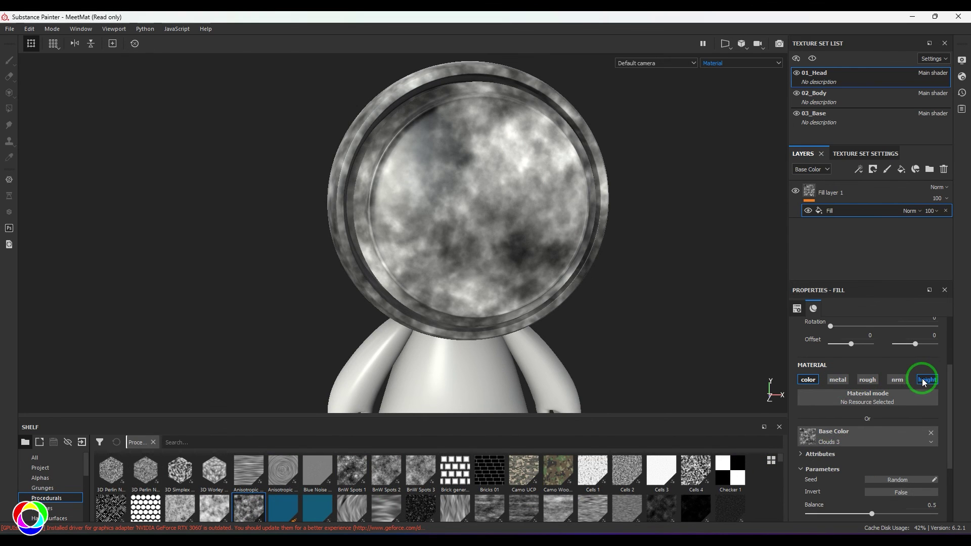
pyautogui.click(867, 379)
# Add a Gradient Curve filter above the Clouds 3 color fill
pyautogui.click(859, 169)
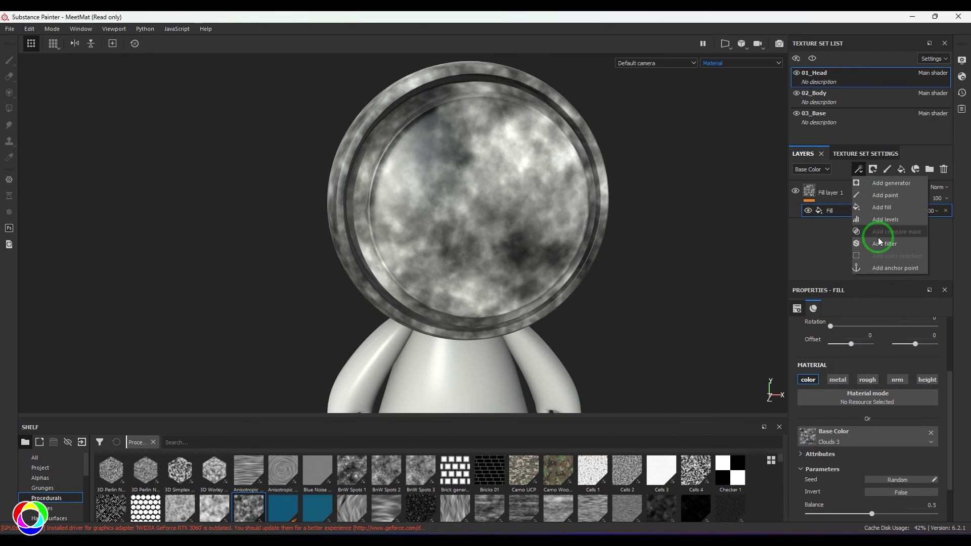
pyautogui.click(878, 243)
pyautogui.click(873, 341)
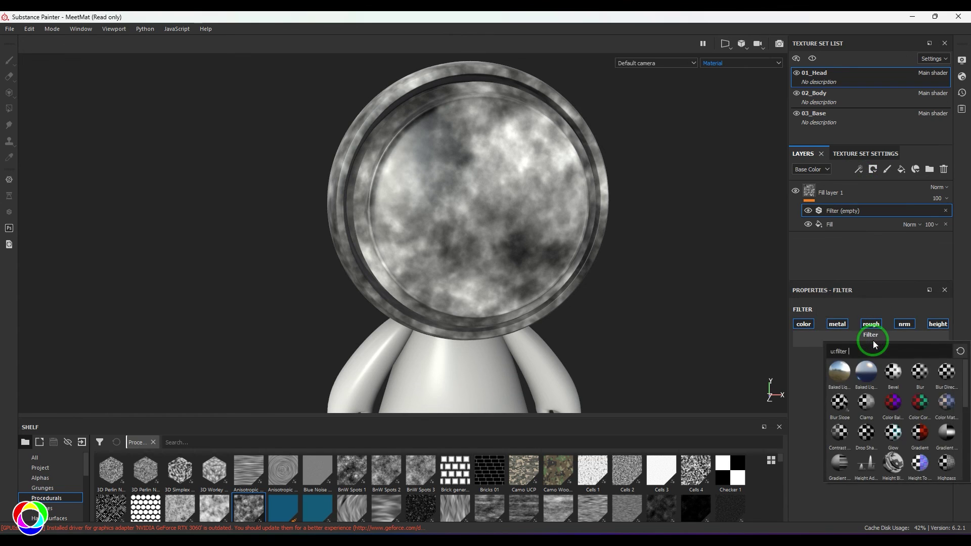
pyautogui.click(944, 436)
# Try the Double Bump, inverted and Triangular curve presets, then settle on Round
pyautogui.click(850, 381)
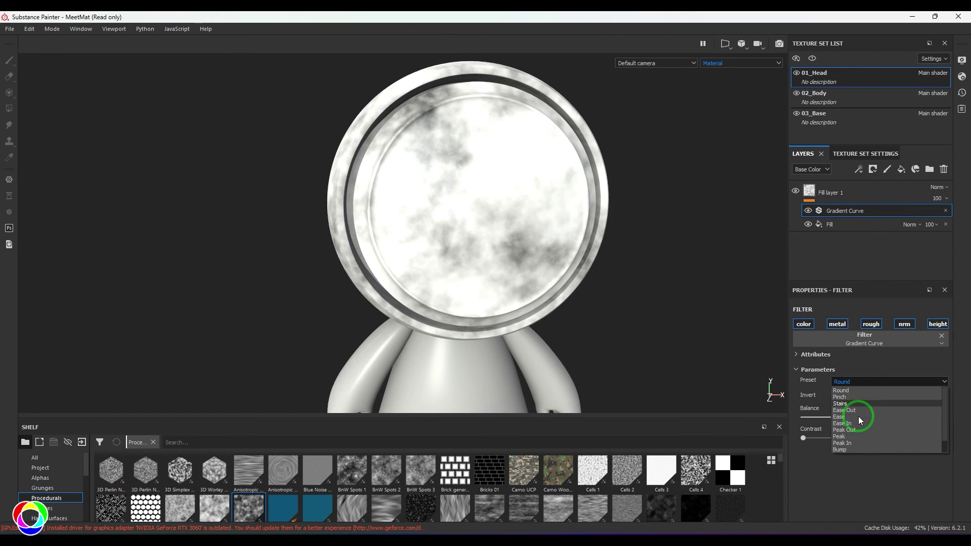
pyautogui.click(862, 446)
pyautogui.click(874, 395)
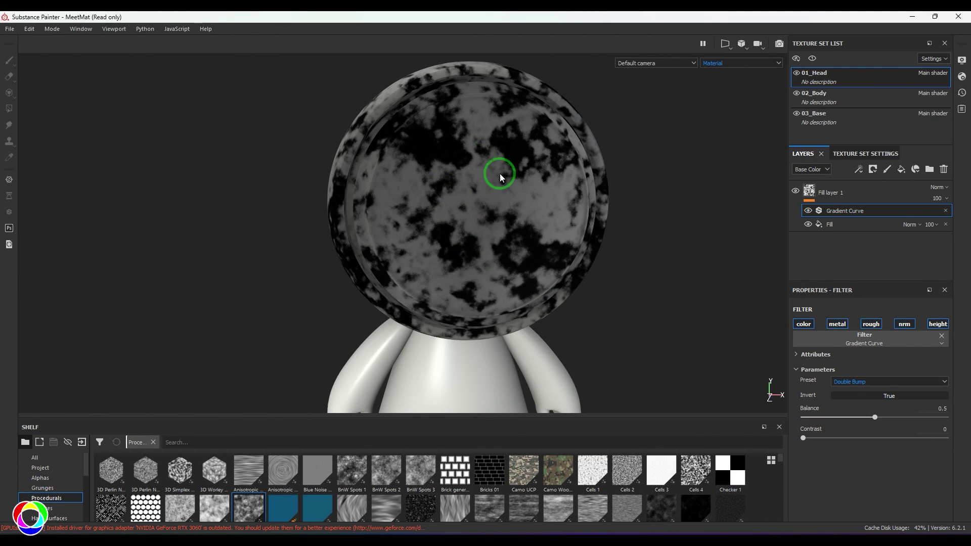
pyautogui.click(841, 390)
pyautogui.click(840, 433)
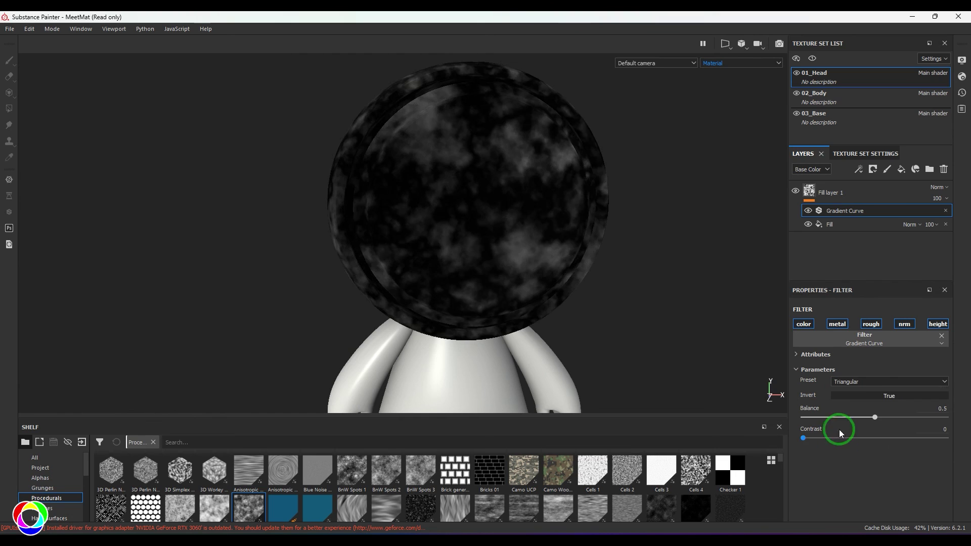
pyautogui.click(841, 381)
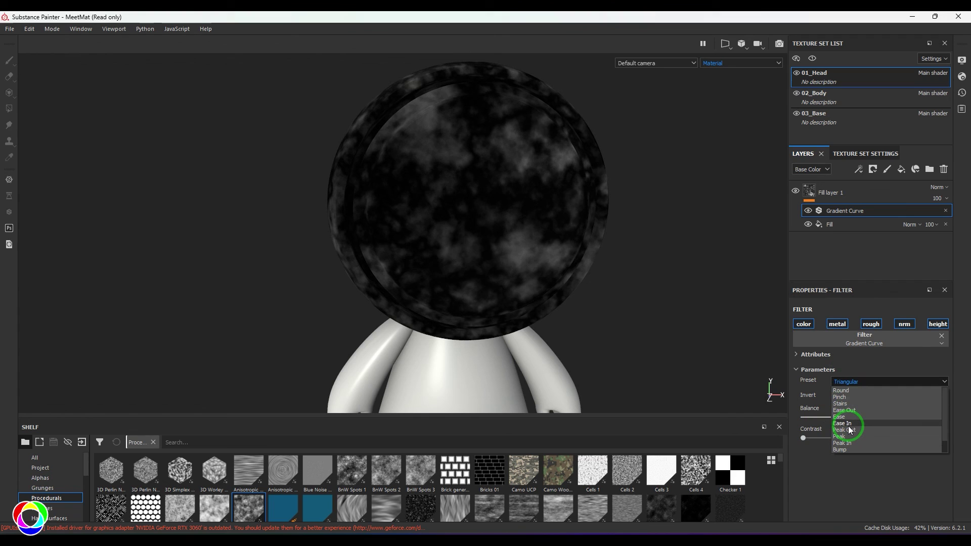
pyautogui.scroll(-1, 849, 429)
pyautogui.scroll(1, 864, 430)
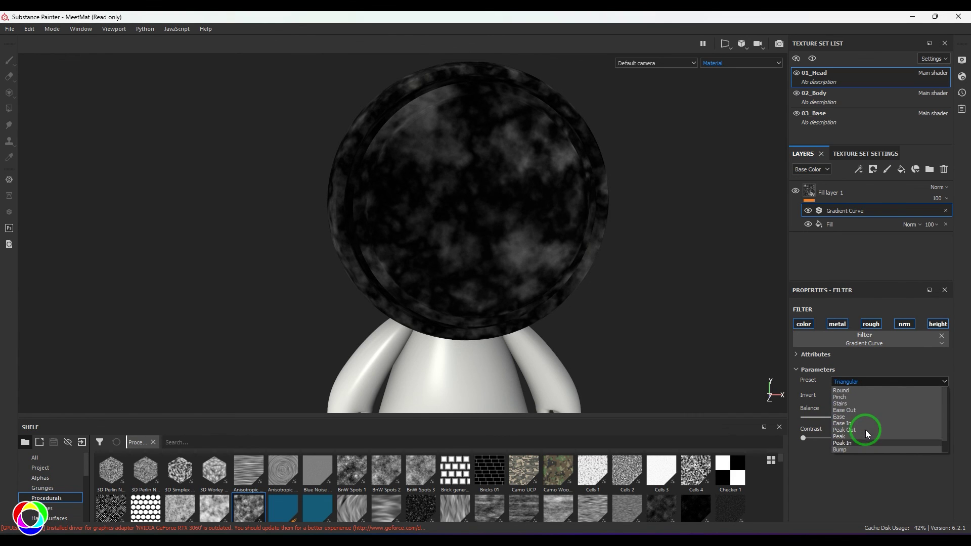
pyautogui.click(866, 393)
# Set the Round curve's Invert to False and its Balance to 0.14
pyautogui.click(858, 400)
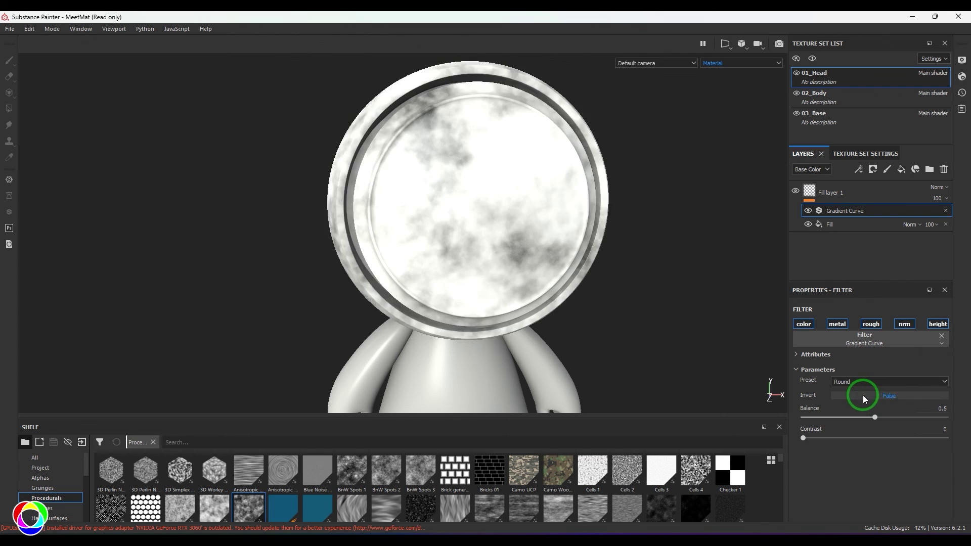
pyautogui.moveTo(856, 418); pyautogui.dragTo(822, 419)
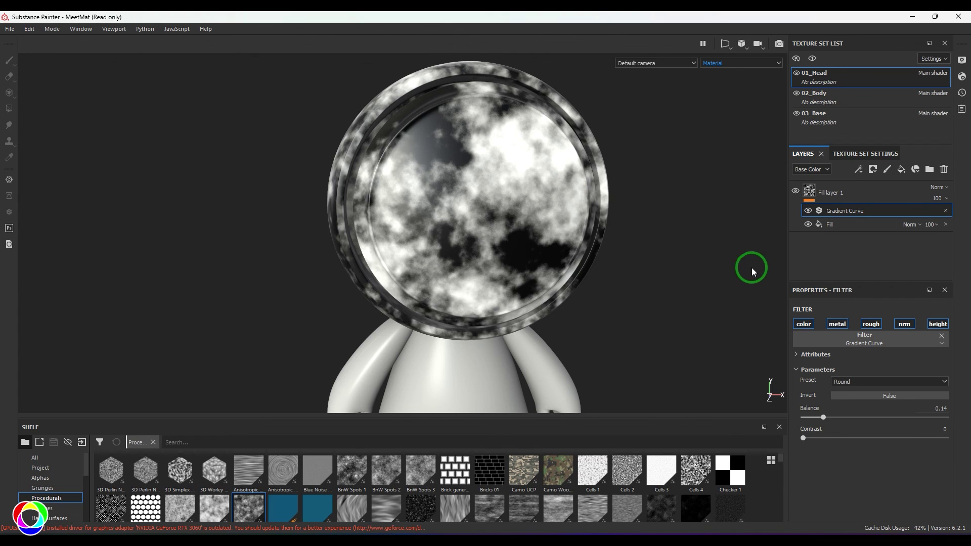
pyautogui.scroll(-2, 521, 472)
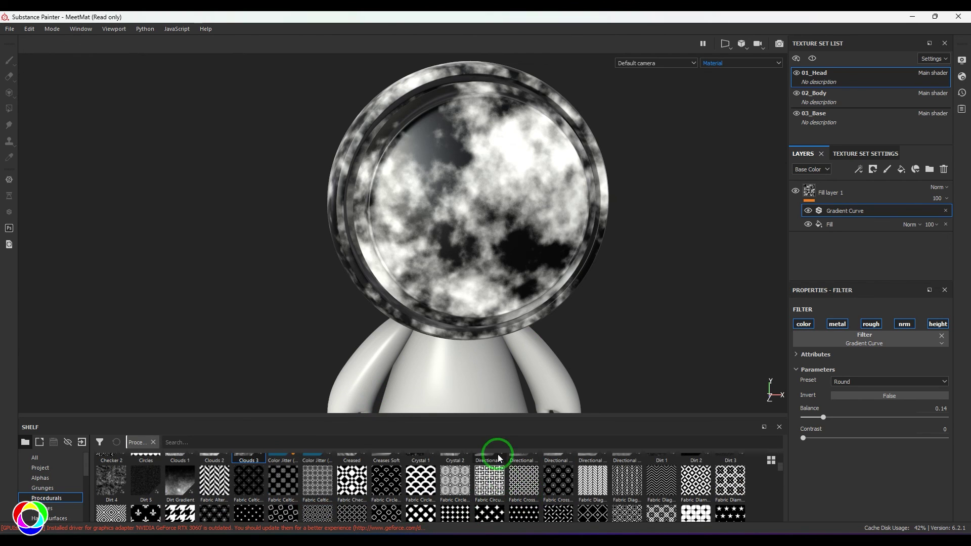